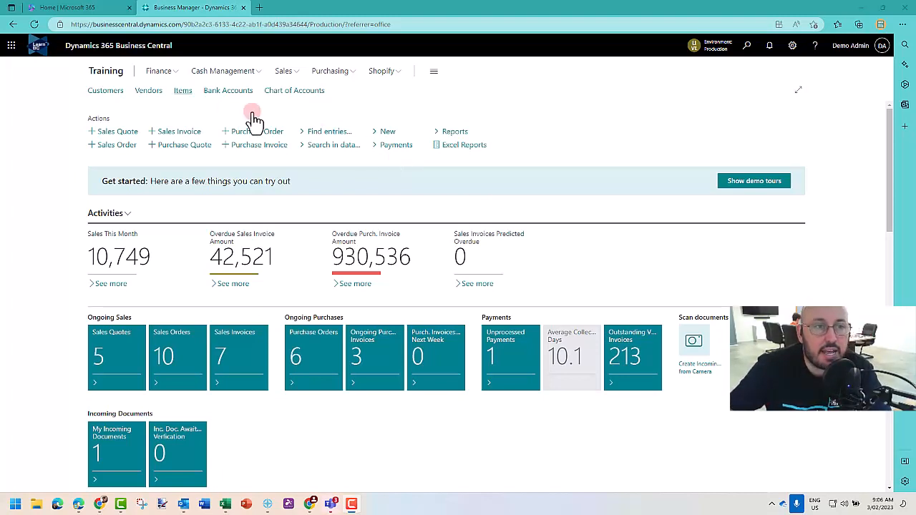
# - Open the item card for the ATHENS Desk, item 1896-S, from the Items list
pyautogui.click(183, 92)
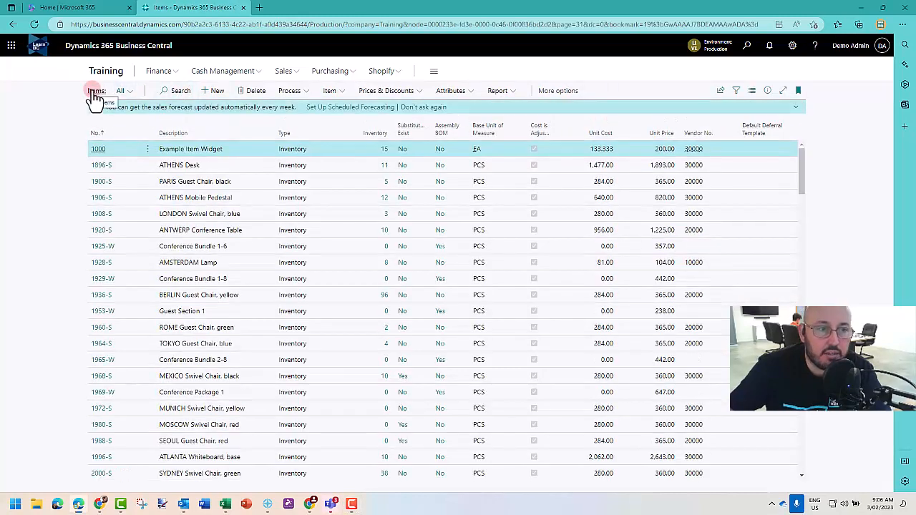
pyautogui.click(94, 93)
pyautogui.click(306, 161)
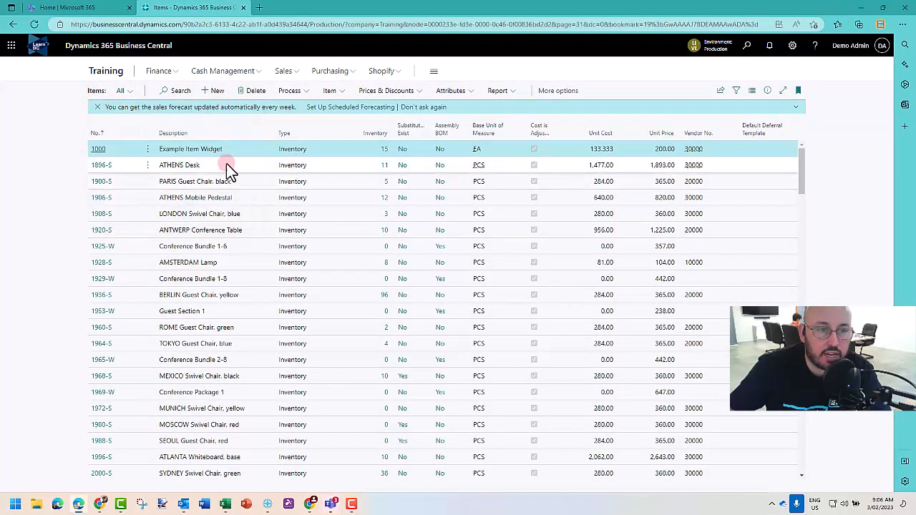
pyautogui.click(171, 167)
pyautogui.click(104, 169)
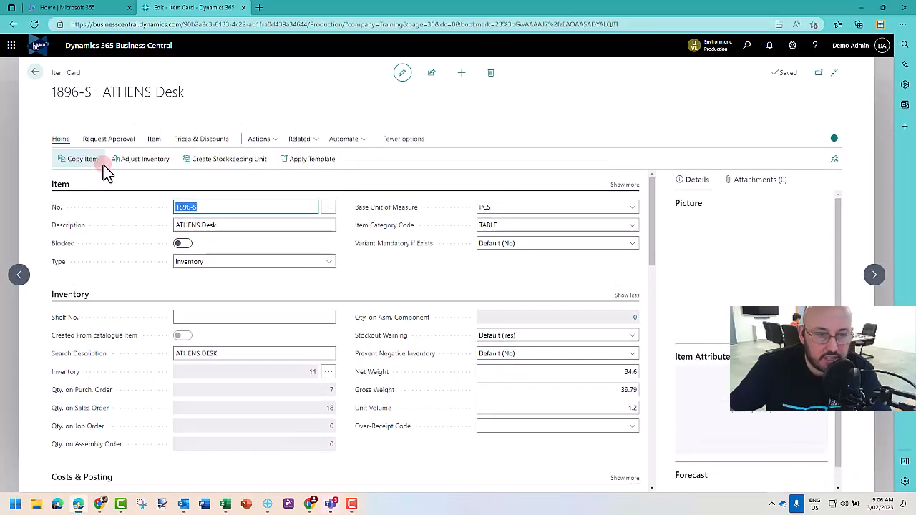
# - Examine the desk's item number, description, costs, unit price and replenishment settings on the item card
pyautogui.click(377, 281)
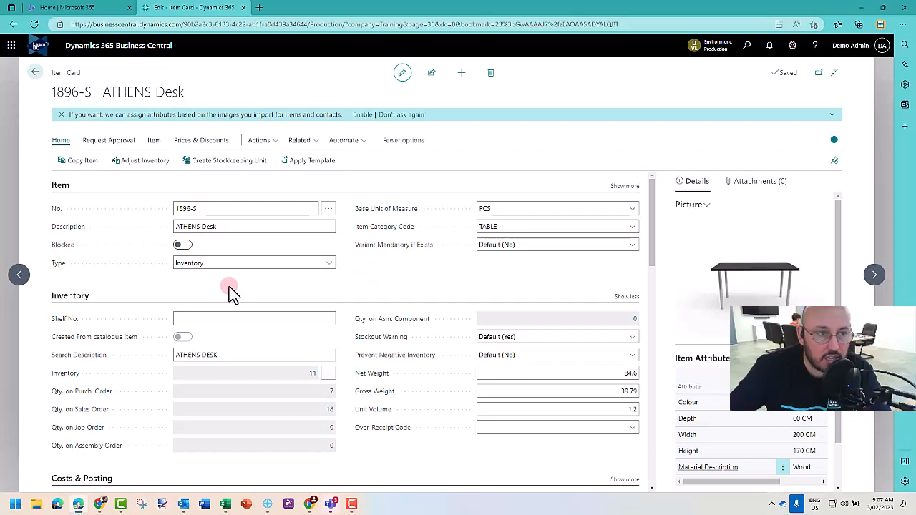
pyautogui.moveTo(53, 92); pyautogui.dragTo(86, 91)
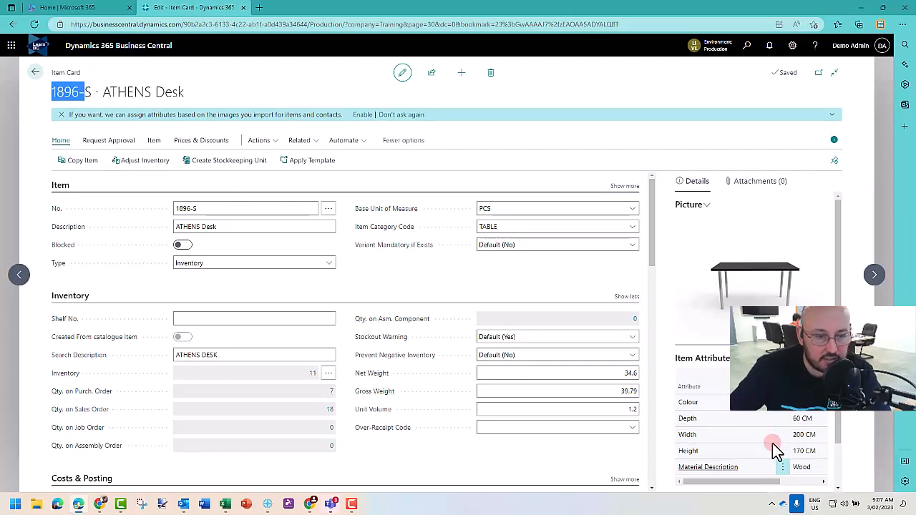
pyautogui.click(190, 292)
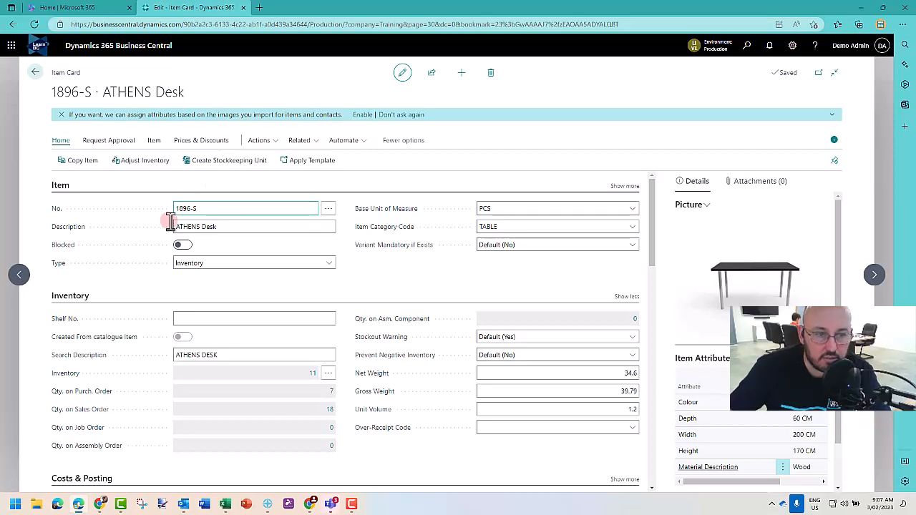
pyautogui.click(206, 227)
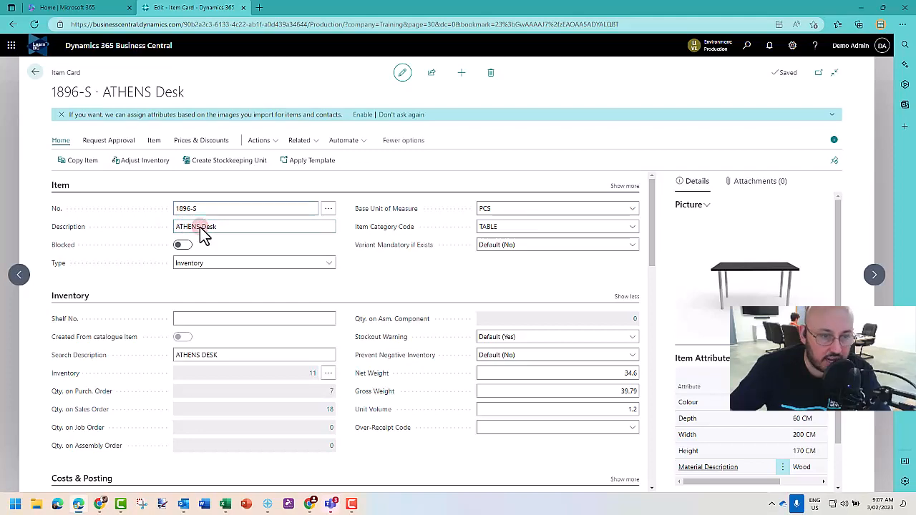
pyautogui.scroll(-3, 201, 226)
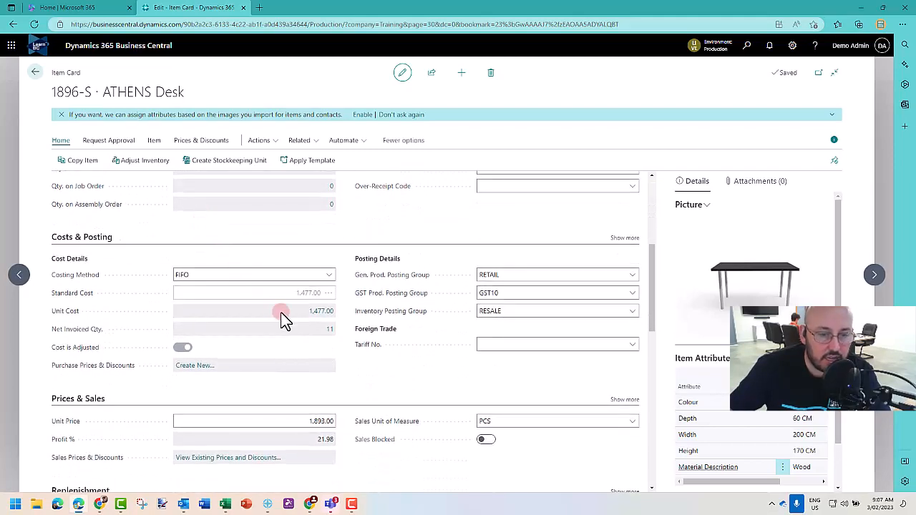
pyautogui.scroll(-2, 281, 315)
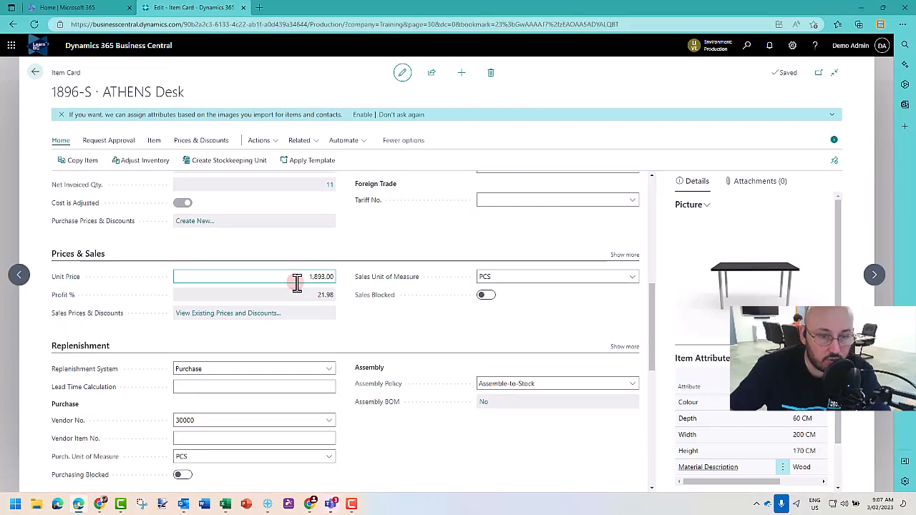
pyautogui.scroll(-2, 297, 283)
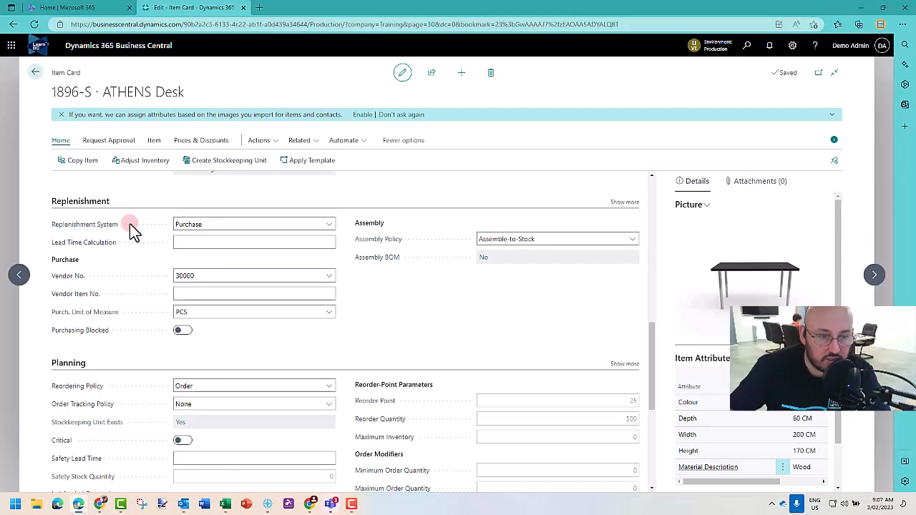
pyautogui.click(192, 278)
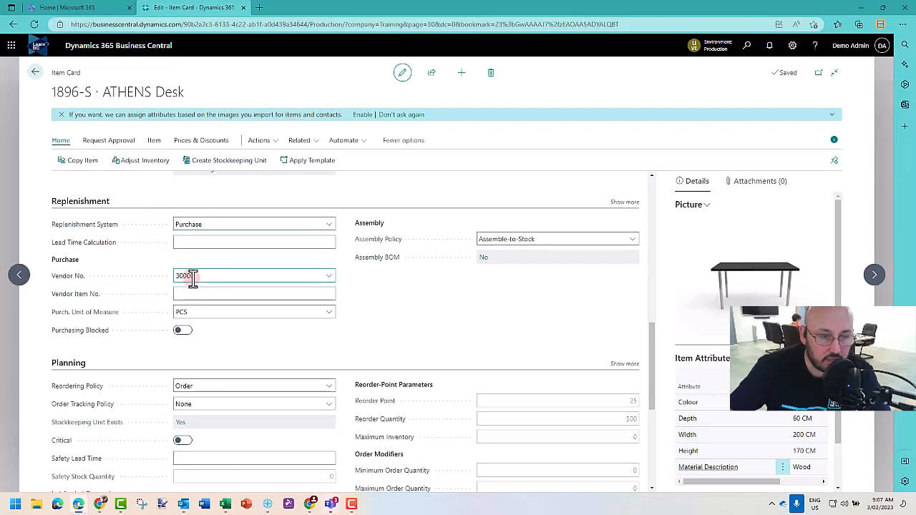
pyautogui.scroll(-2, 192, 278)
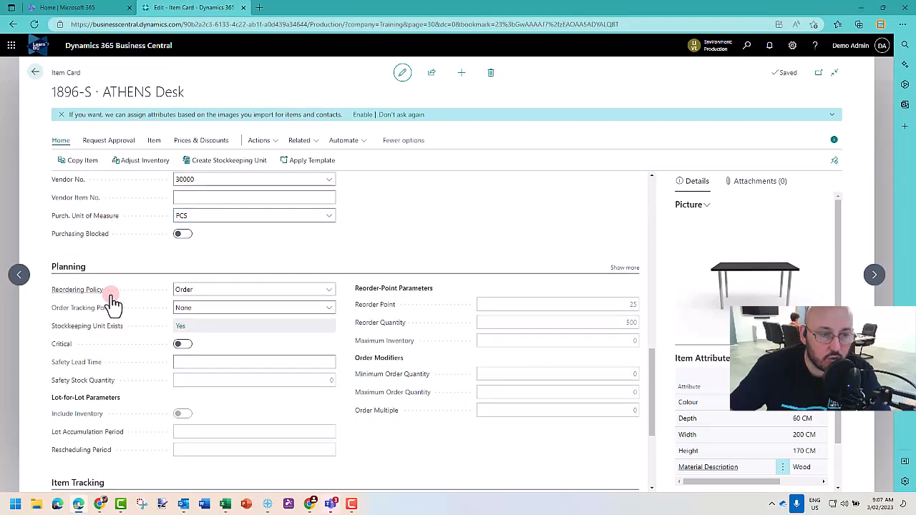
# - Examine the available reordering policies in the Planning section and the item tracking and warehouse settings of the desk
pyautogui.click(184, 290)
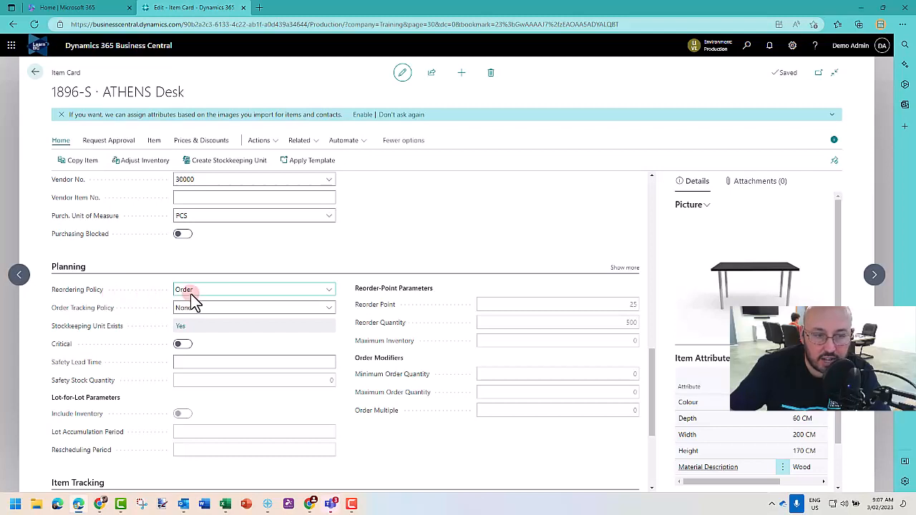
pyautogui.click(198, 291)
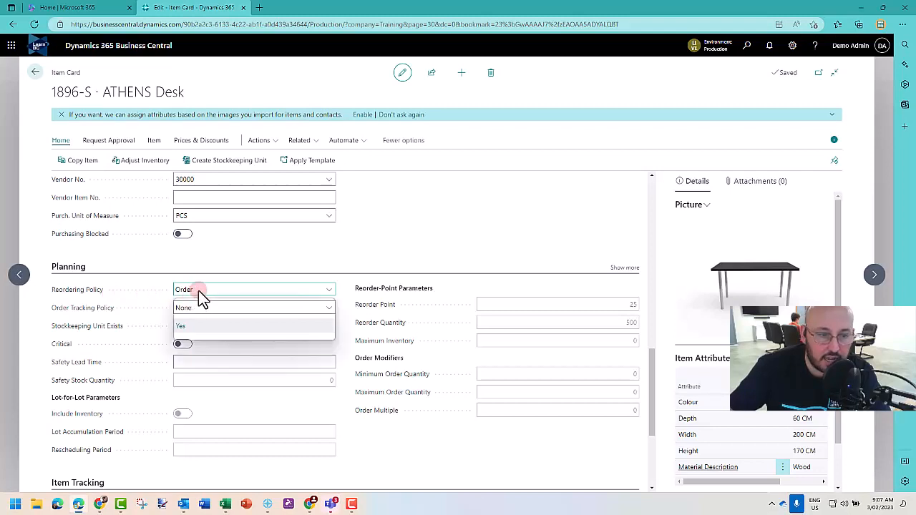
pyautogui.click(198, 290)
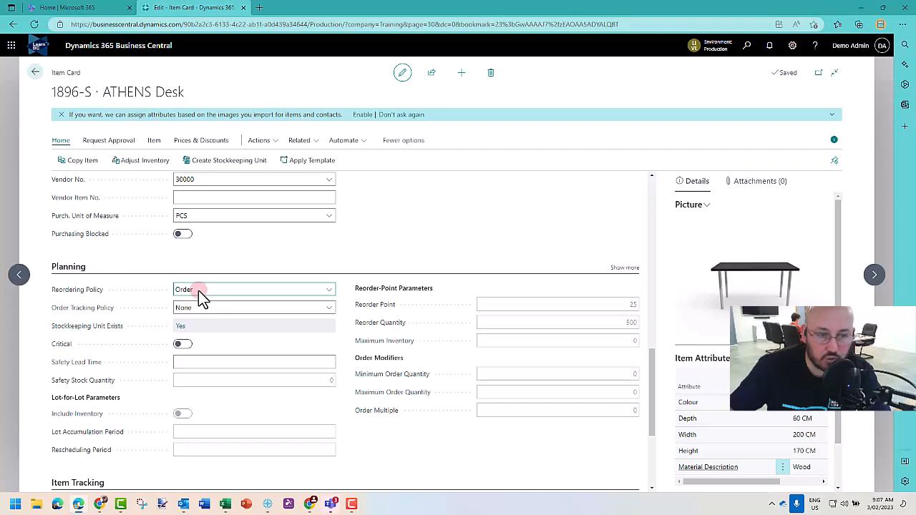
pyautogui.click(199, 290)
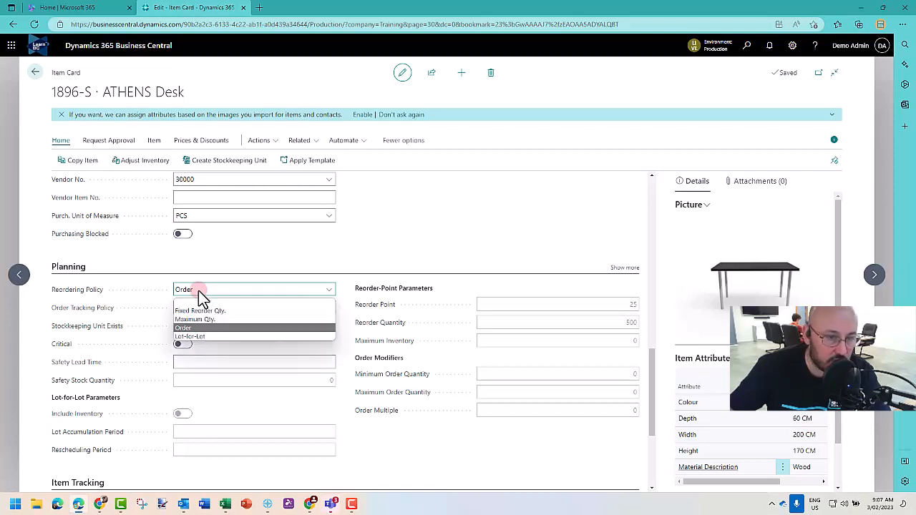
pyautogui.click(199, 291)
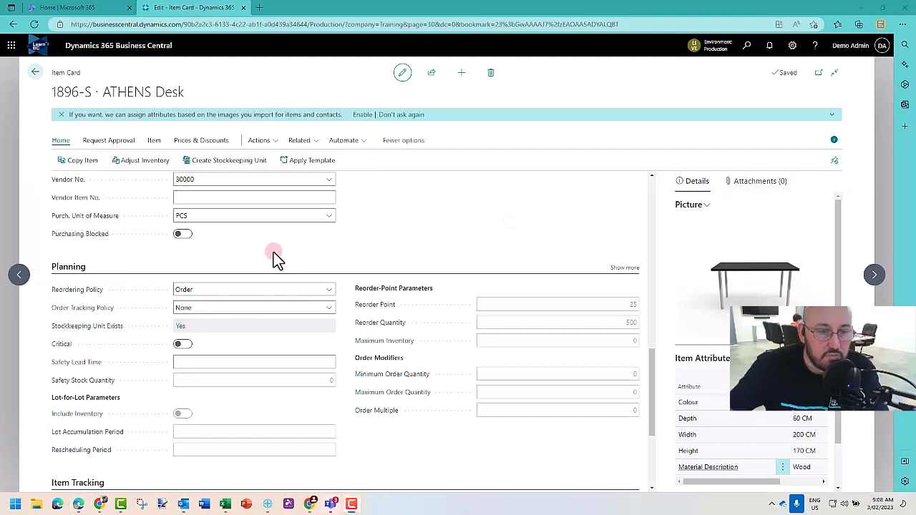
pyautogui.scroll(-2, 274, 252)
pyautogui.scroll(-2, 279, 263)
pyautogui.scroll(7, 376, 379)
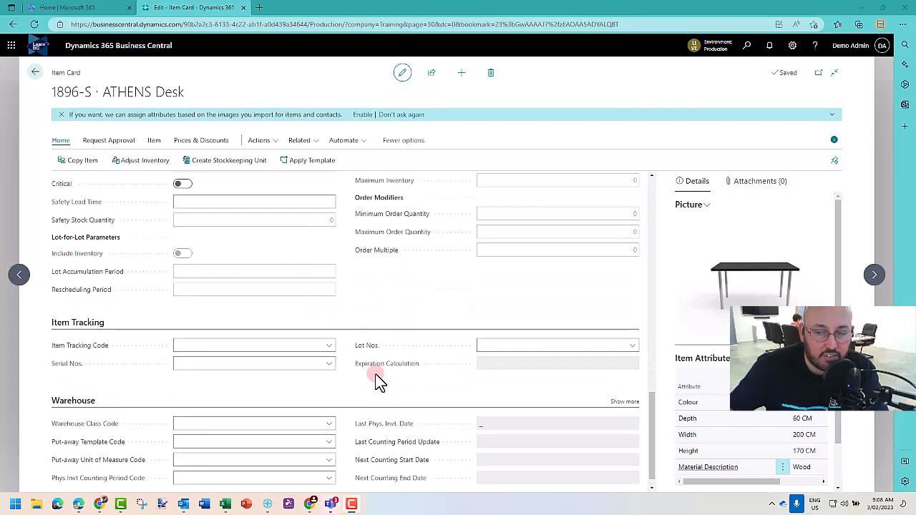
pyautogui.scroll(8, 375, 374)
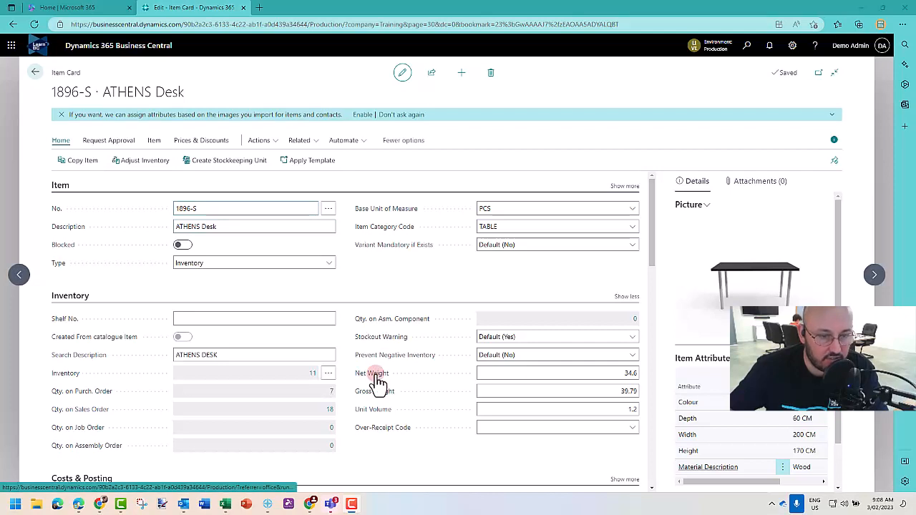
# - Review the units of measure set up for the ATHENS Desk, then return to the item card
pyautogui.click(301, 141)
pyautogui.click(322, 179)
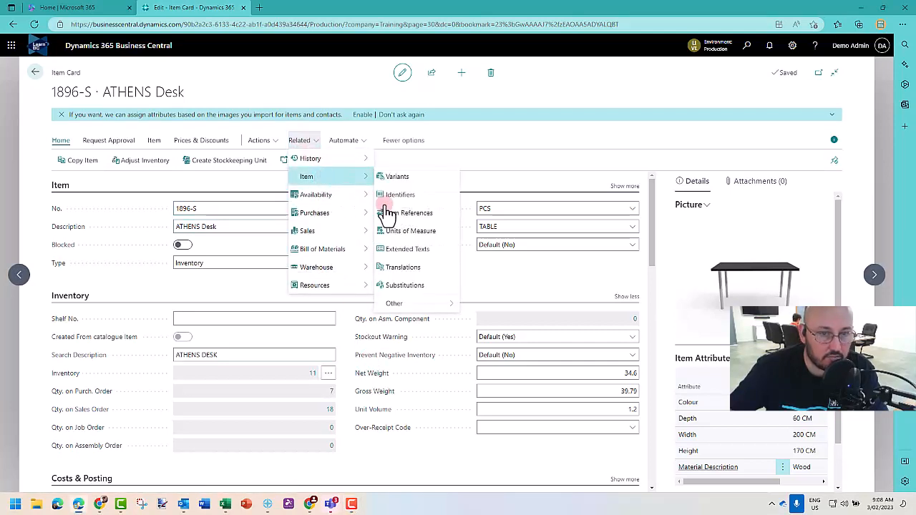
pyautogui.click(415, 232)
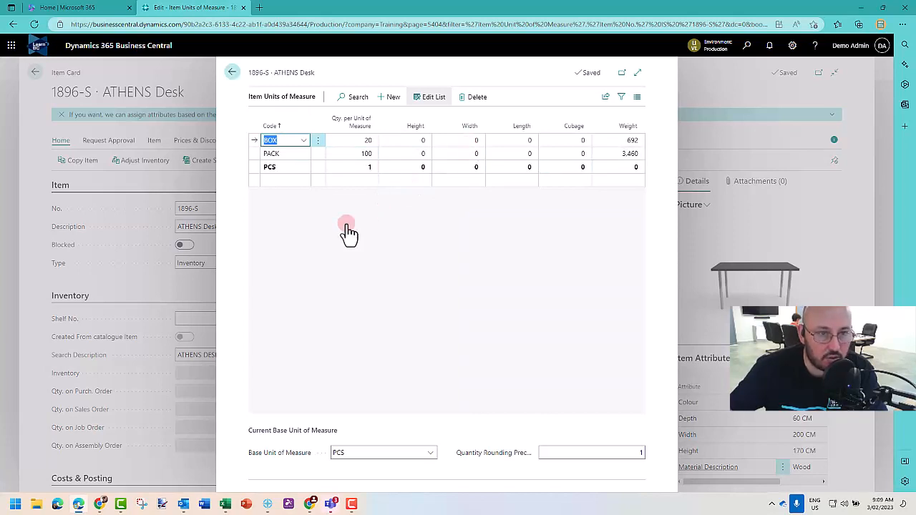
pyautogui.click(233, 72)
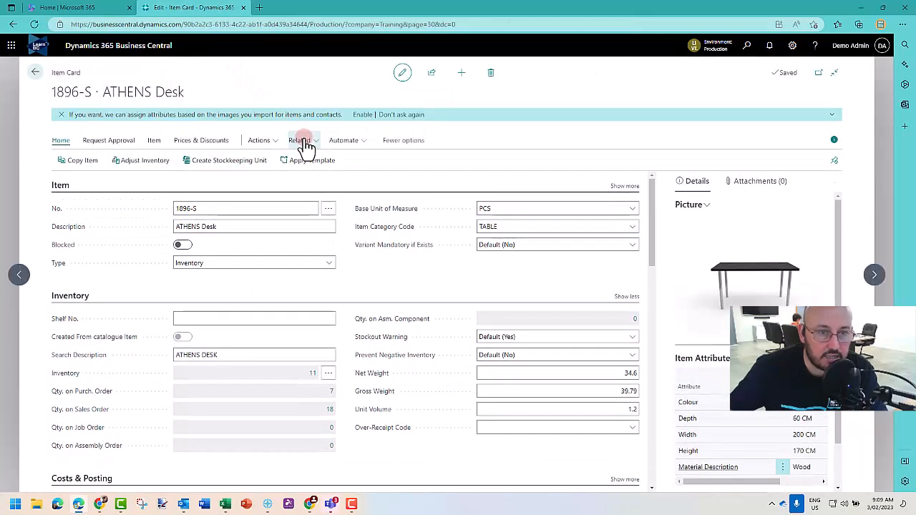
# - Review the desk's customer and vendor item references, then return to the item card
pyautogui.click(301, 140)
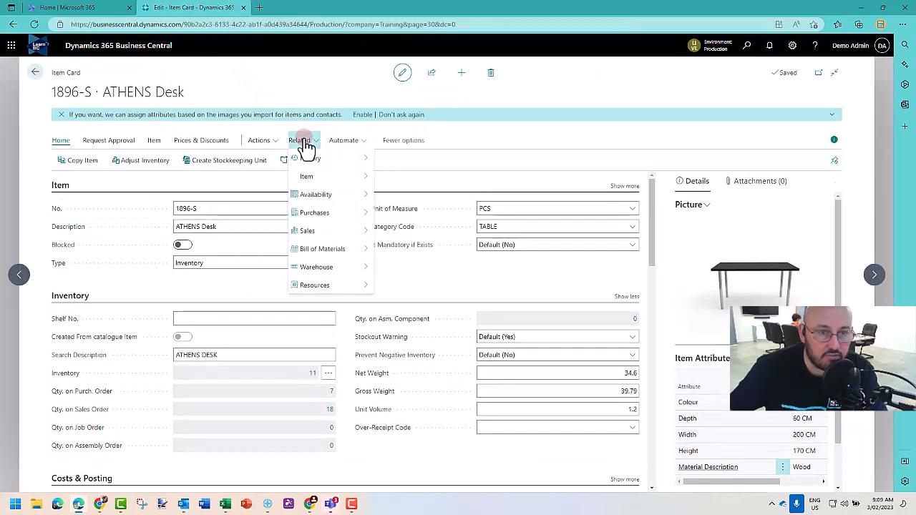
pyautogui.click(356, 179)
pyautogui.click(418, 215)
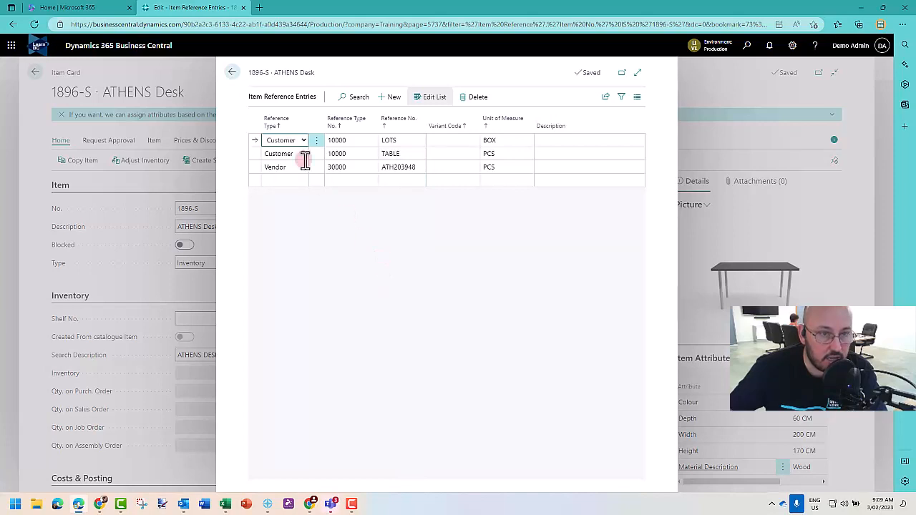
pyautogui.click(232, 72)
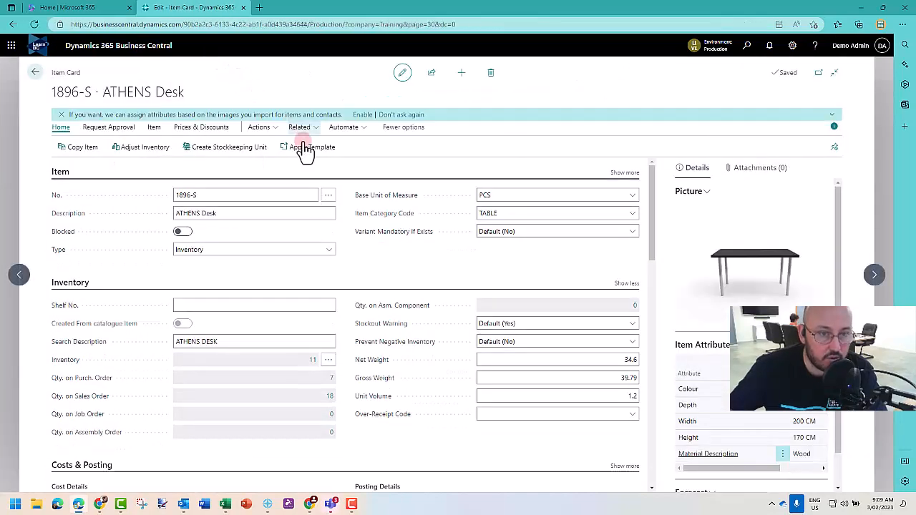
# - Review the vendor item number in the desk's Item Vendor Catalogue, then return to the item card
pyautogui.click(304, 144)
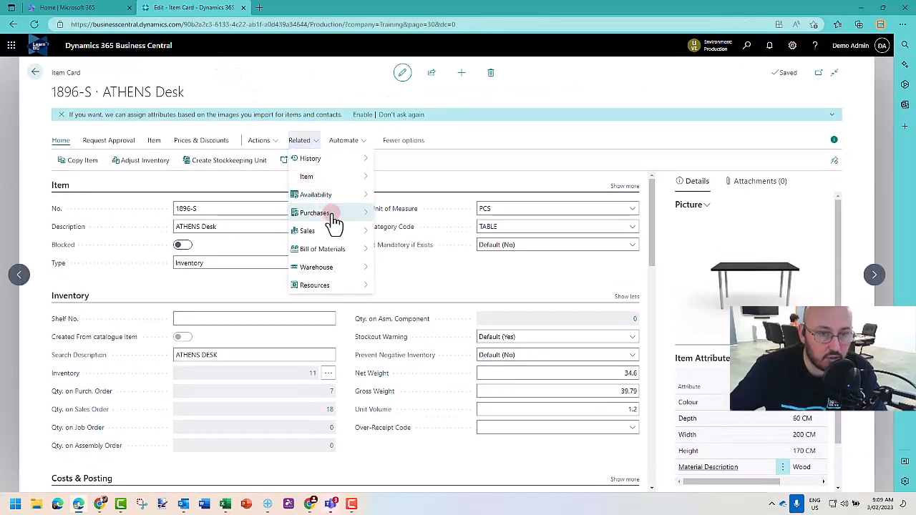
pyautogui.moveTo(315, 213)
pyautogui.click(398, 214)
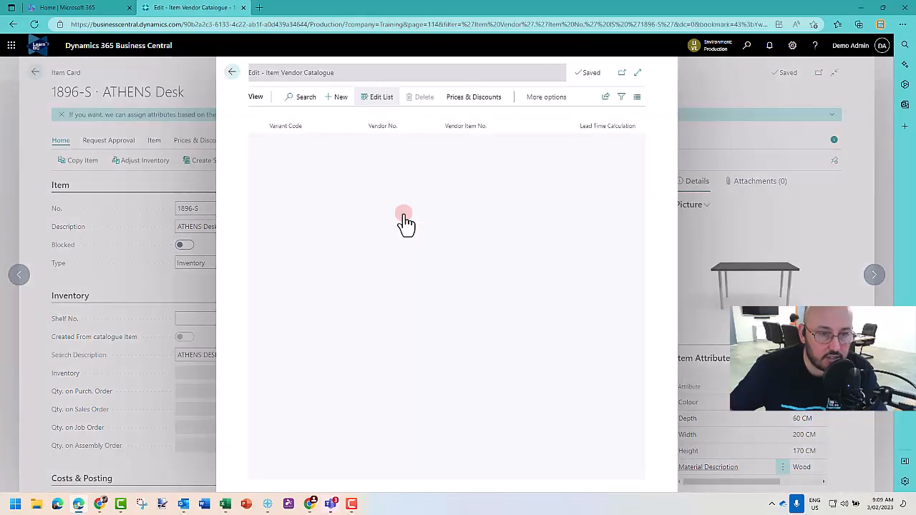
pyautogui.click(490, 143)
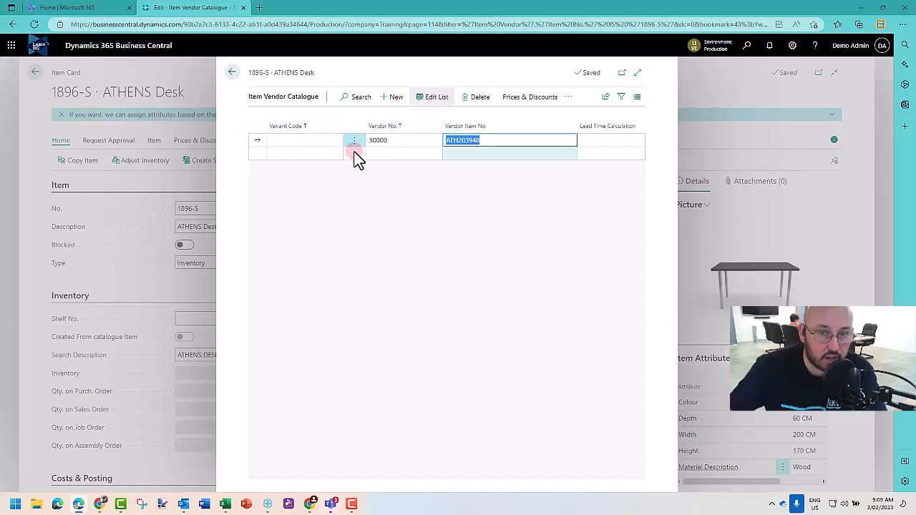
pyautogui.click(485, 175)
pyautogui.click(477, 144)
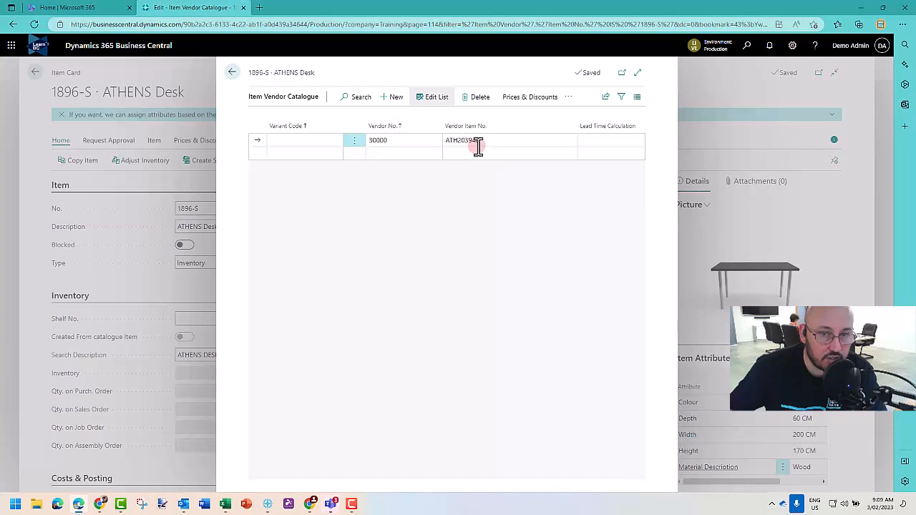
pyautogui.click(429, 194)
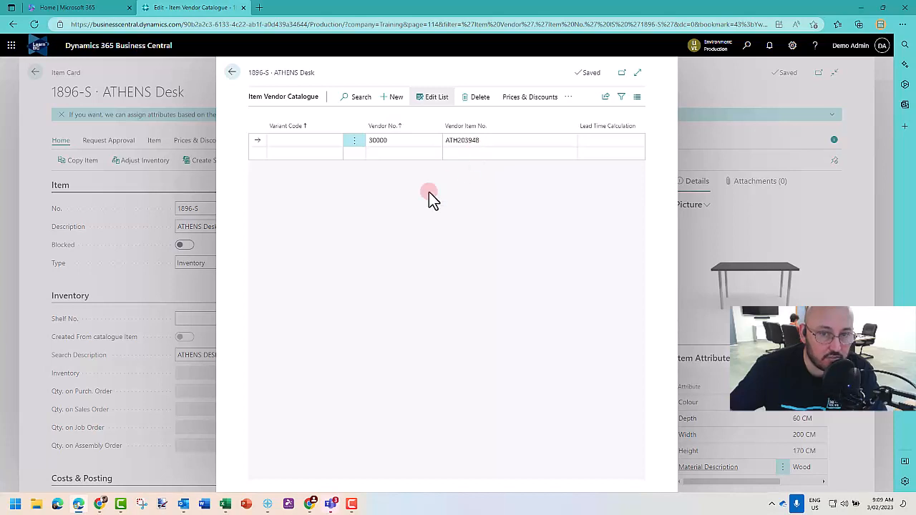
pyautogui.click(232, 72)
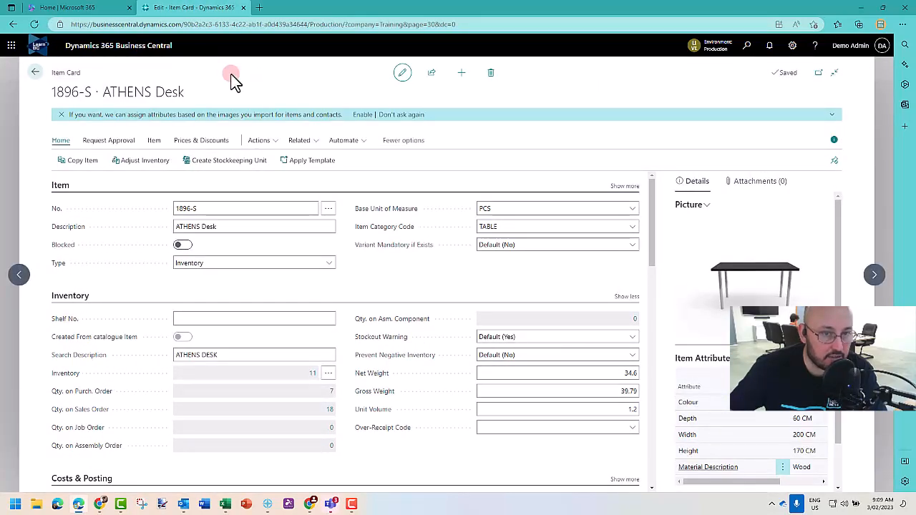
# - Dismiss the image attribute notification and open the list of stockkeeping units for the ATHENS Desk
pyautogui.click(61, 115)
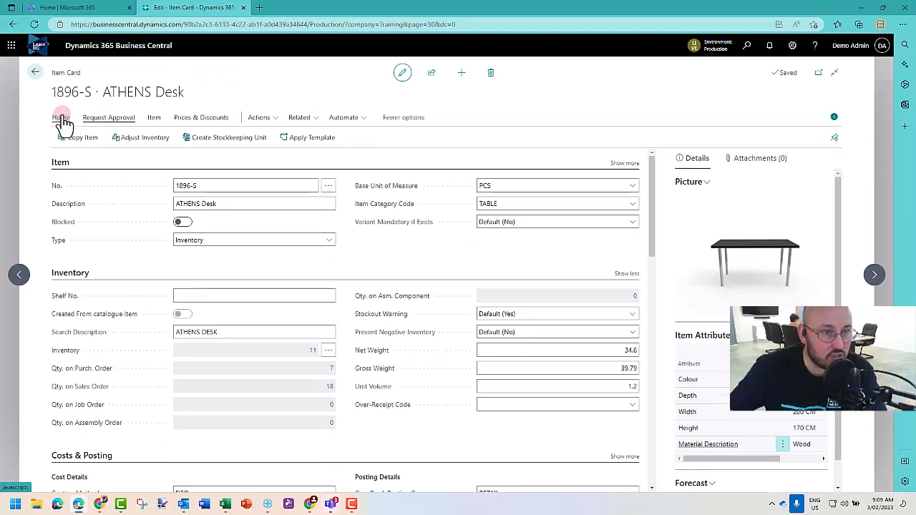
pyautogui.click(299, 118)
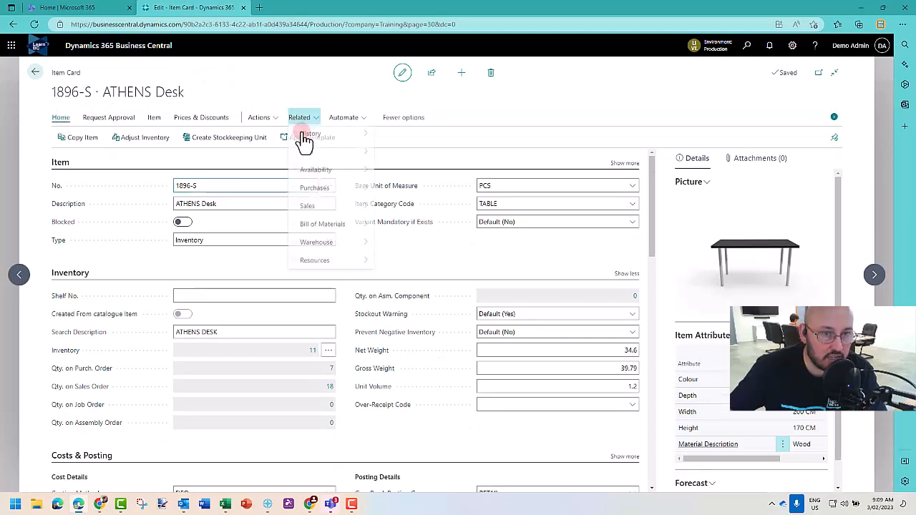
pyautogui.moveTo(348, 249)
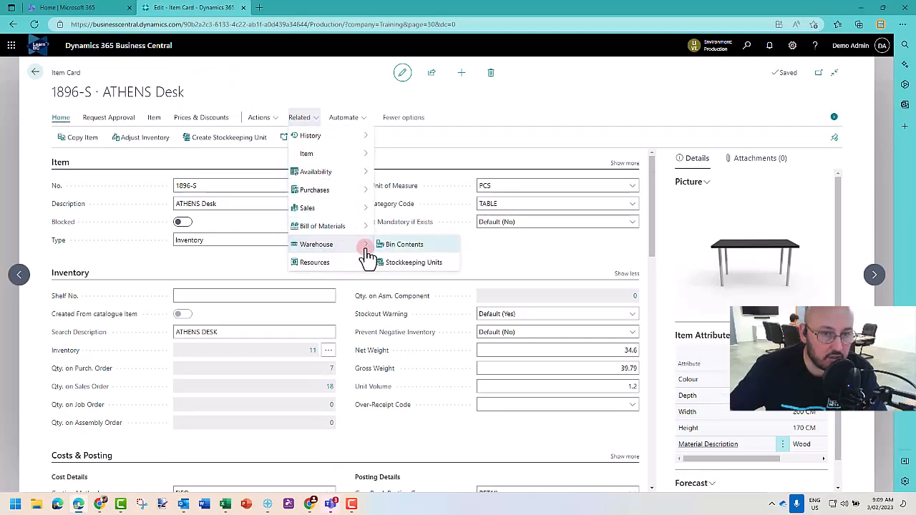
pyautogui.click(405, 265)
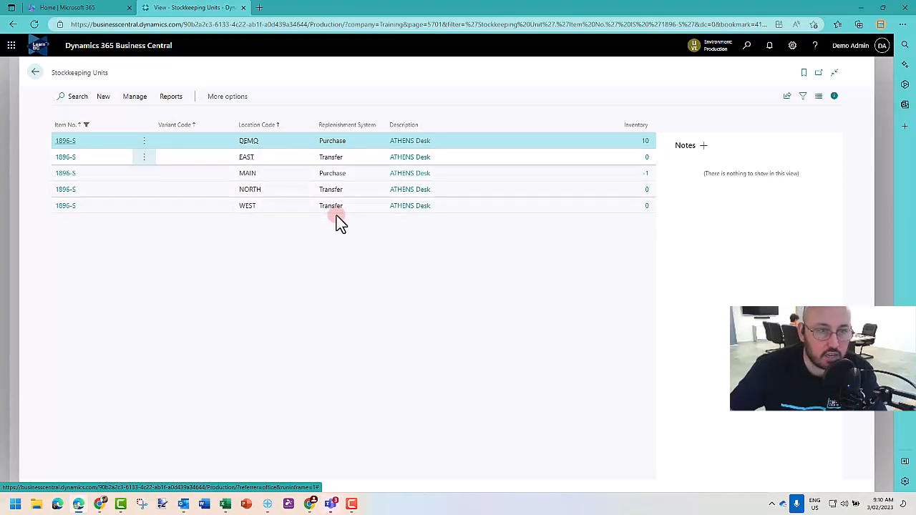
# - Return to the ATHENS Desk item card and start the Copy Item function for item 1896-S
pyautogui.click(35, 74)
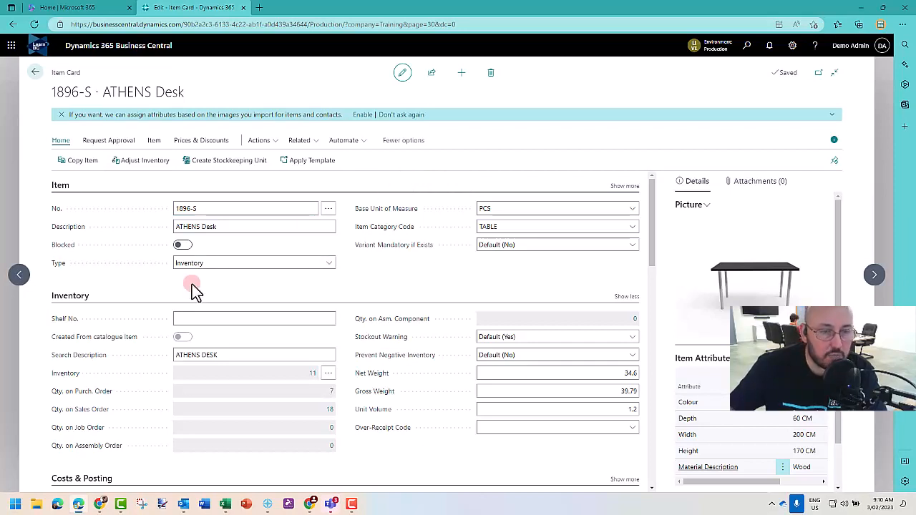
pyautogui.click(260, 144)
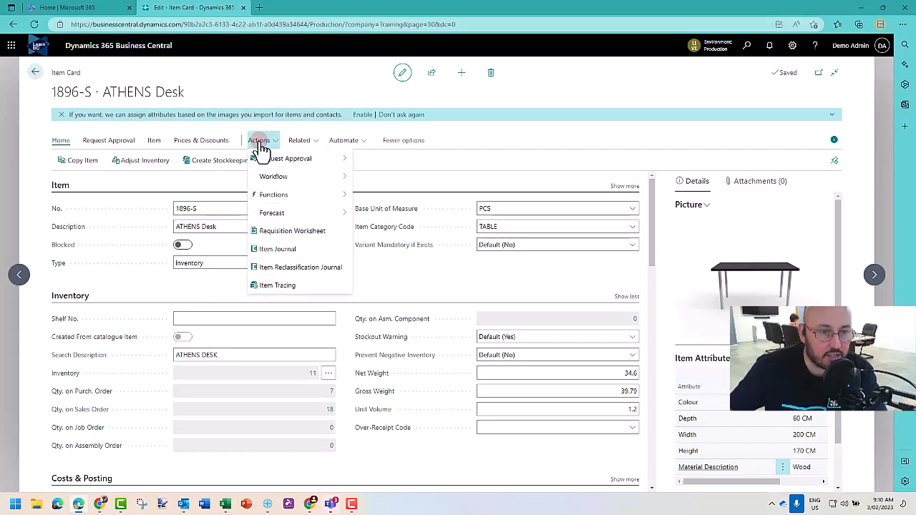
pyautogui.moveTo(294, 196)
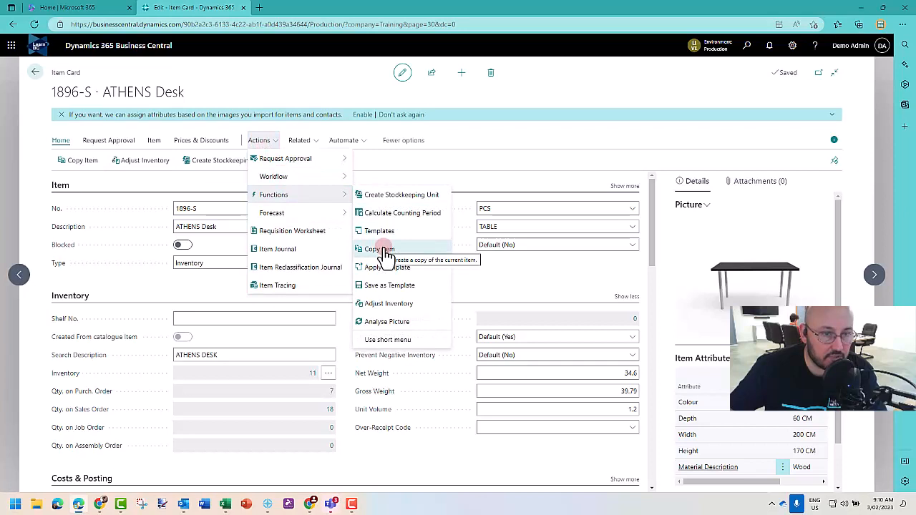
pyautogui.click(143, 184)
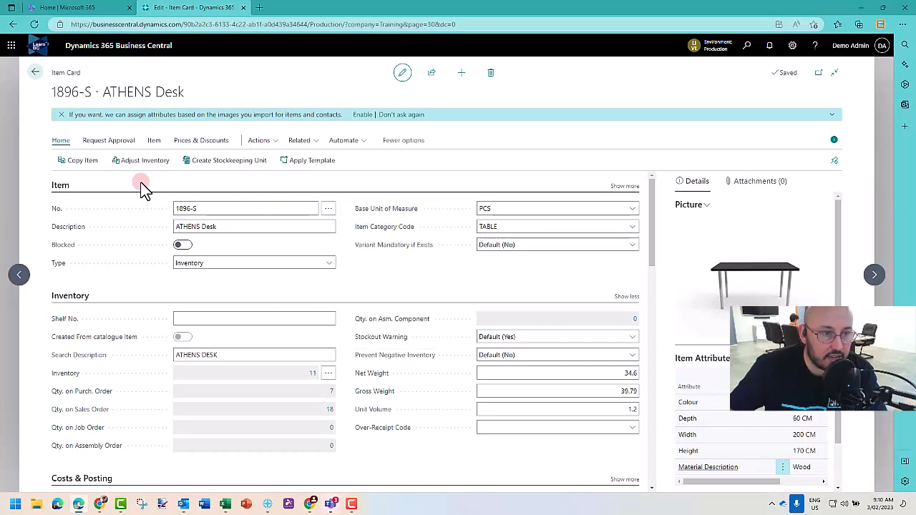
pyautogui.click(75, 169)
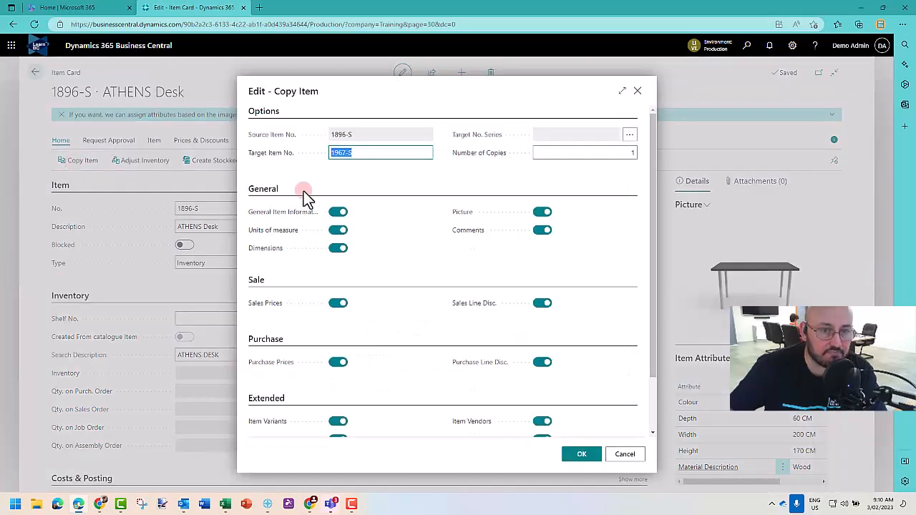
# - Set the target item number of the copy to 1897-S
pyautogui.click(344, 153)
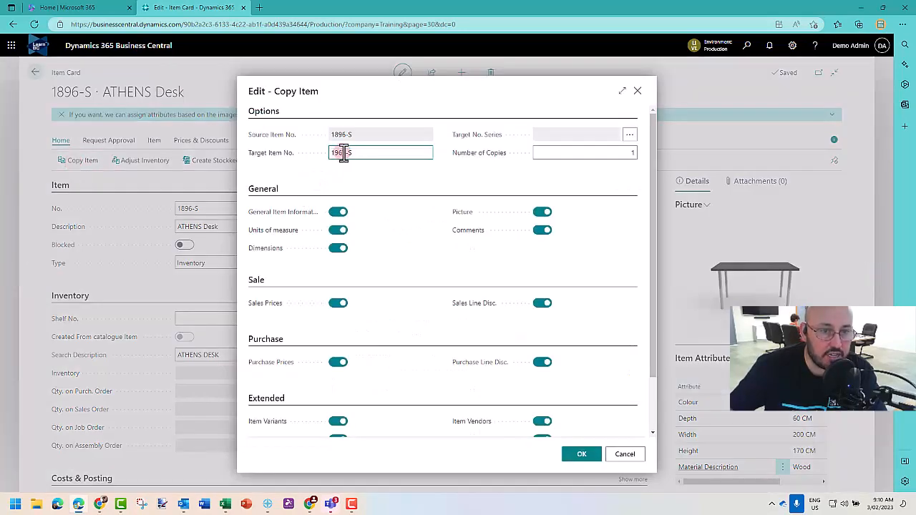
pyautogui.write('7')
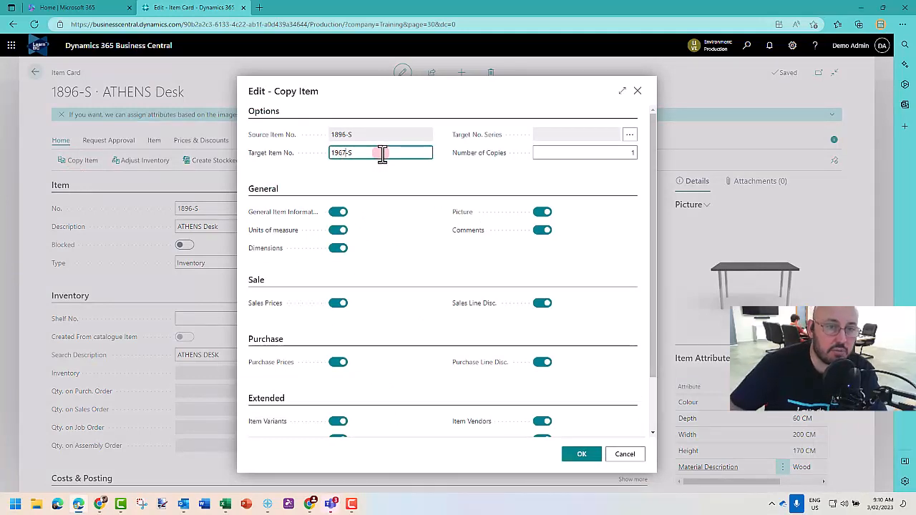
pyautogui.hotkey('shift', 'Home')
pyautogui.write('18')
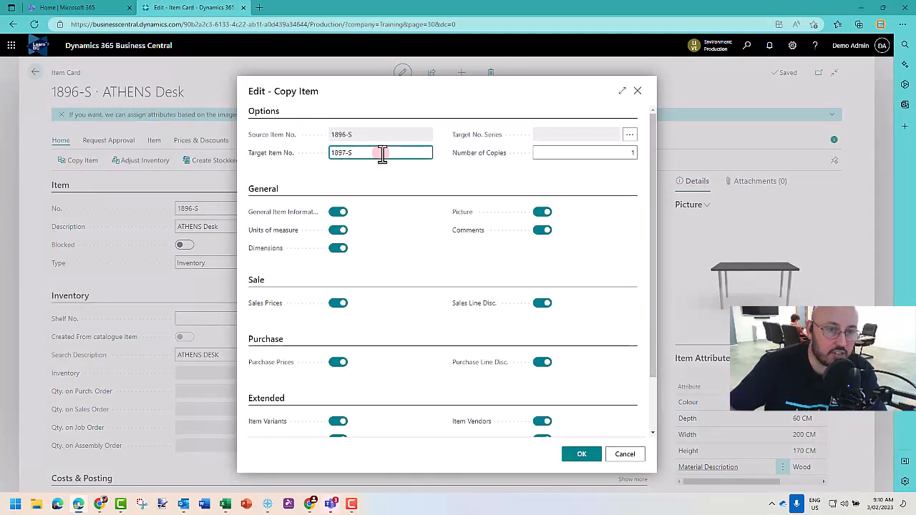
pyautogui.click(389, 183)
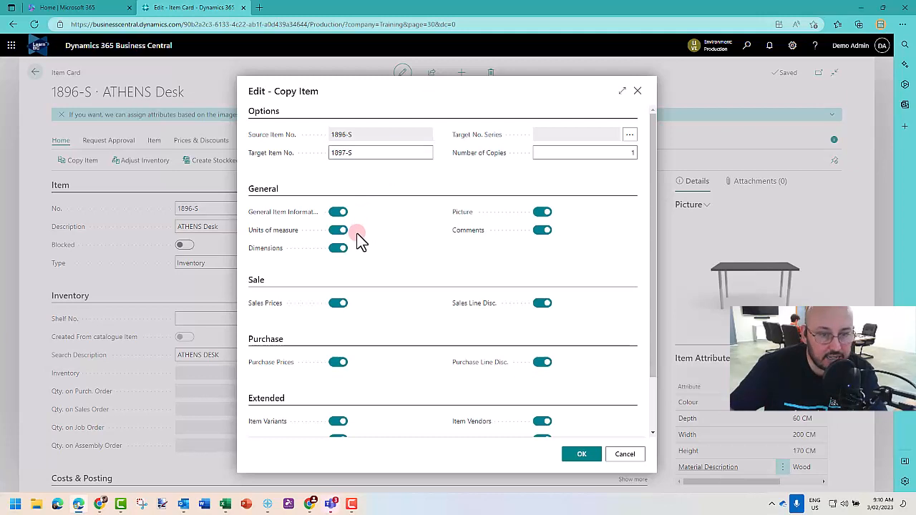
# - Try excluding general item information from the copy, then include it again along with units of measure
pyautogui.scroll(-2, 360, 241)
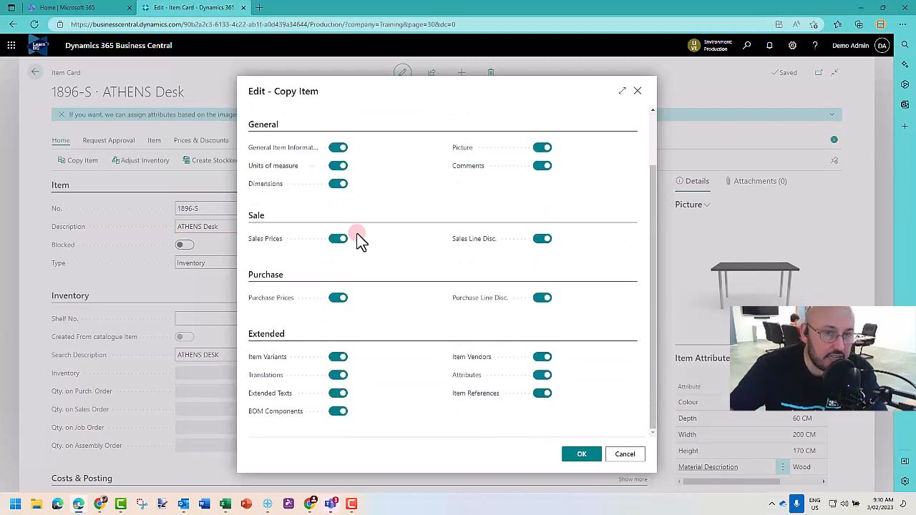
pyautogui.click(337, 147)
pyautogui.click(337, 165)
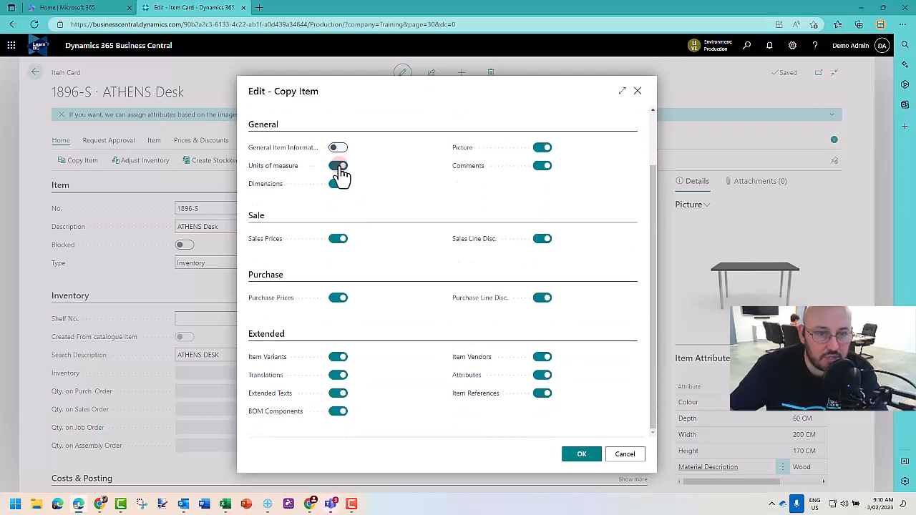
pyautogui.click(337, 165)
pyautogui.click(338, 147)
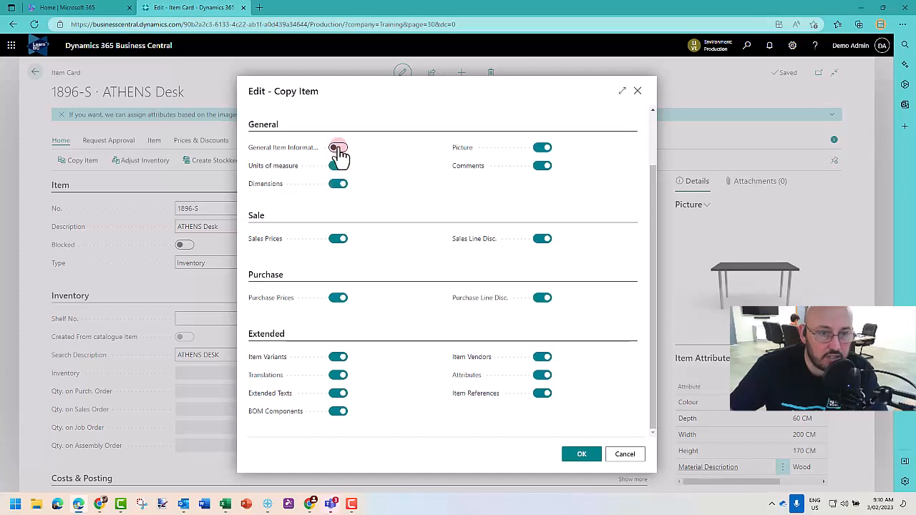
# - Review the general, sale, purchase and extended data options that determine what is copied to the new item
pyautogui.scroll(1, 341, 153)
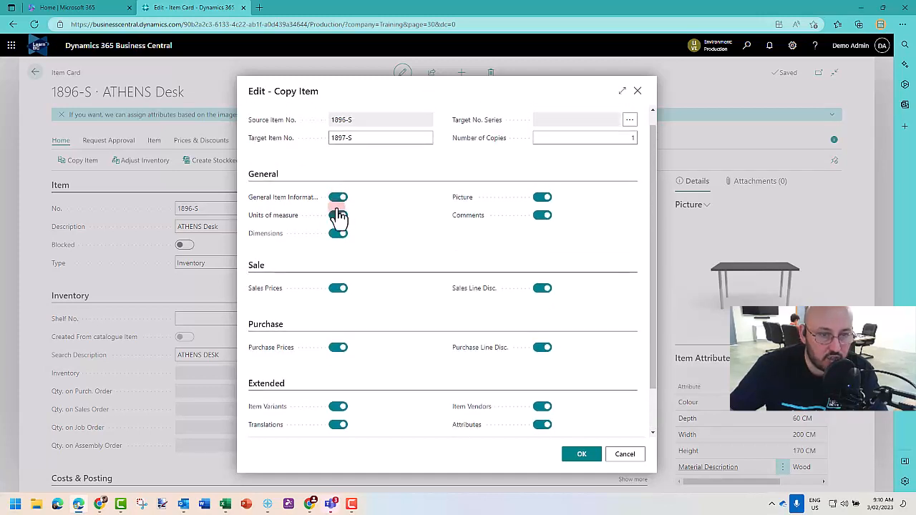
pyautogui.click(541, 216)
pyautogui.click(542, 217)
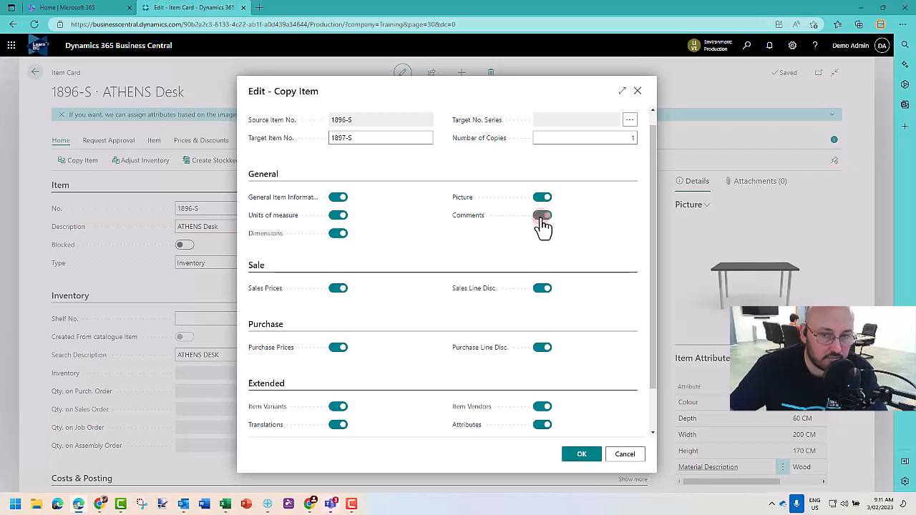
pyautogui.click(544, 289)
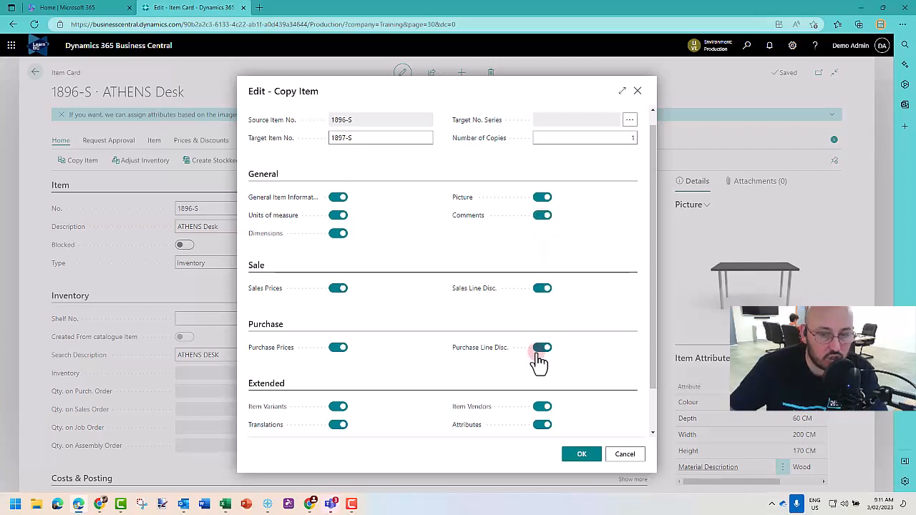
pyautogui.scroll(-2, 540, 358)
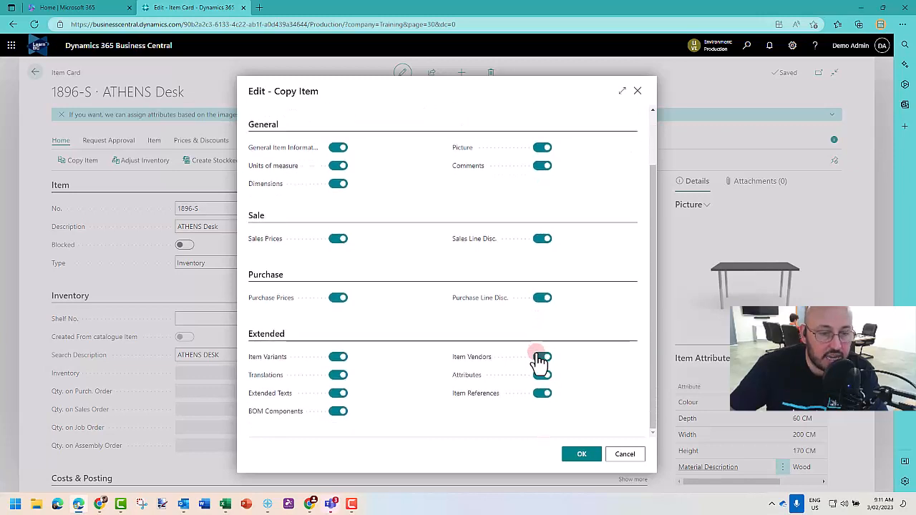
pyautogui.click(337, 378)
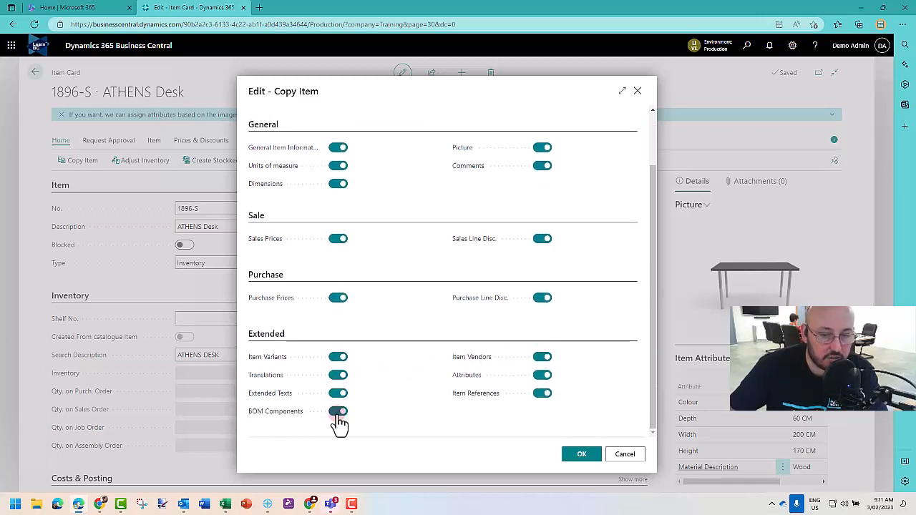
pyautogui.click(542, 358)
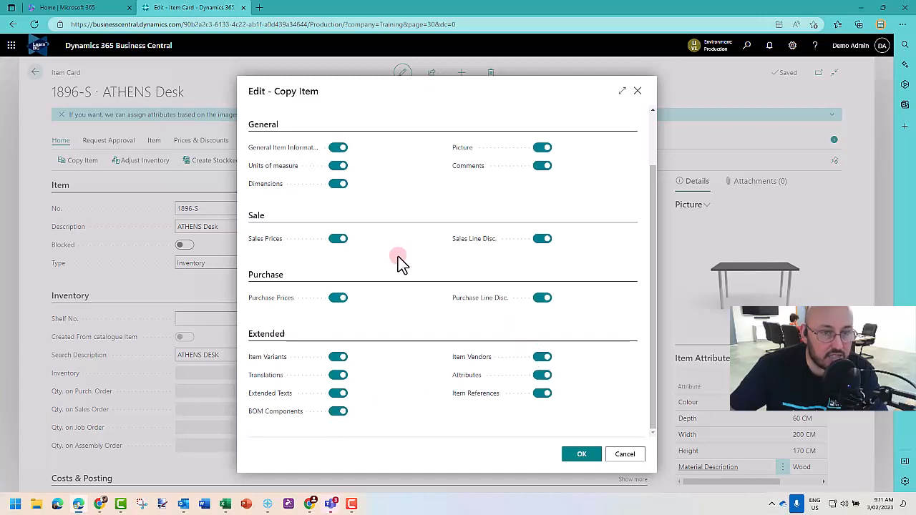
pyautogui.scroll(2, 401, 264)
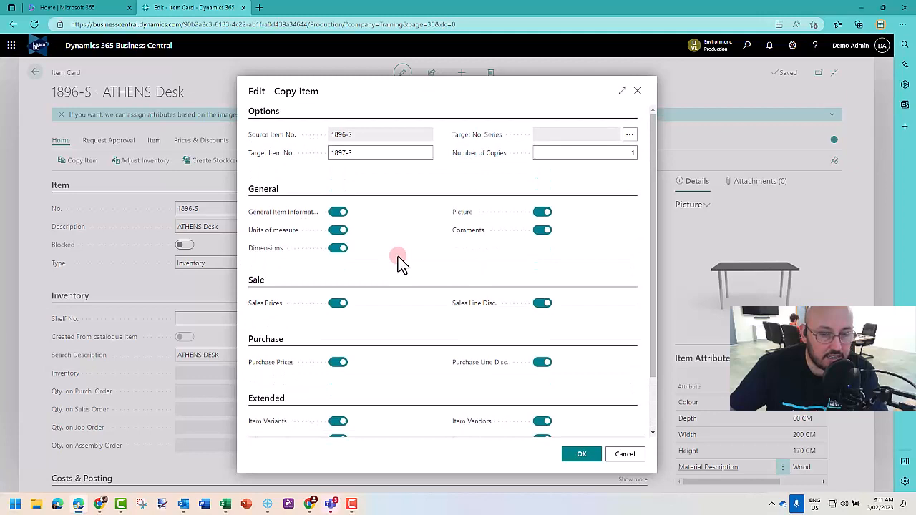
# - Create the copy with all data options enabled, dismiss the image attribute notification and show the created item
pyautogui.click(582, 454)
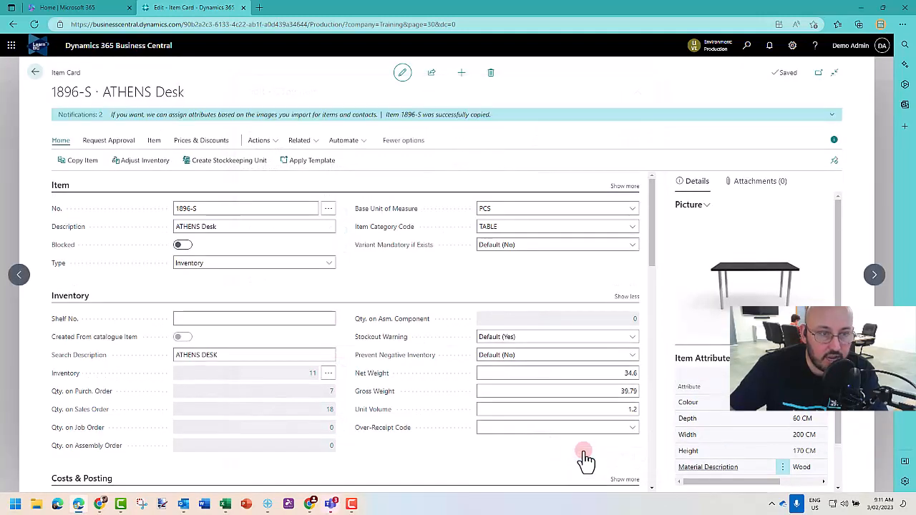
pyautogui.click(81, 116)
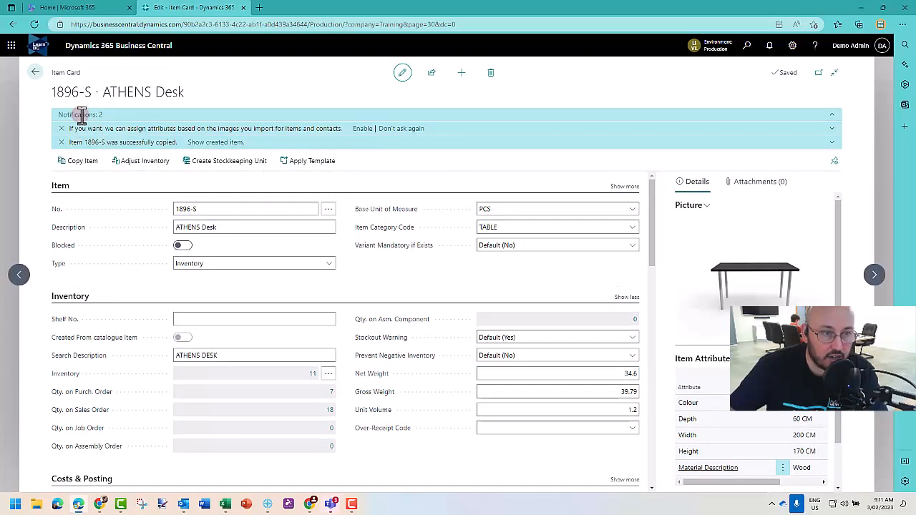
pyautogui.click(62, 132)
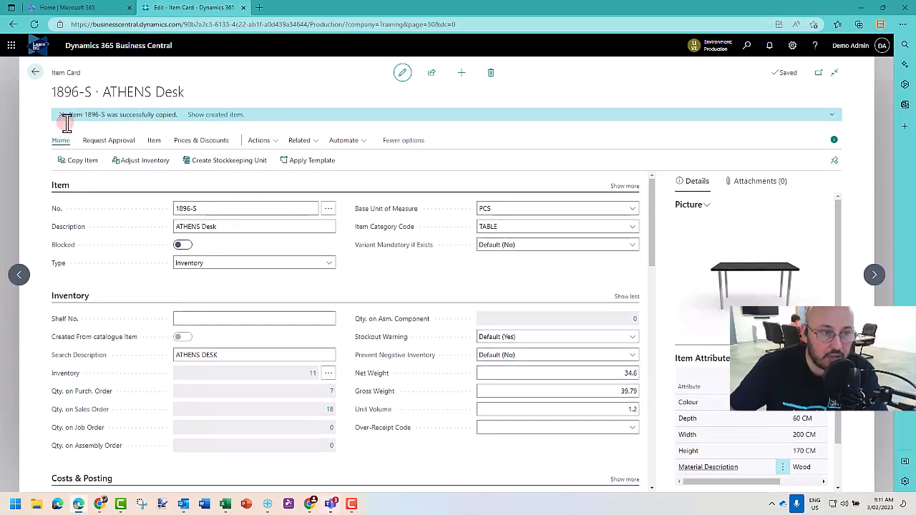
pyautogui.moveTo(71, 114); pyautogui.dragTo(164, 124)
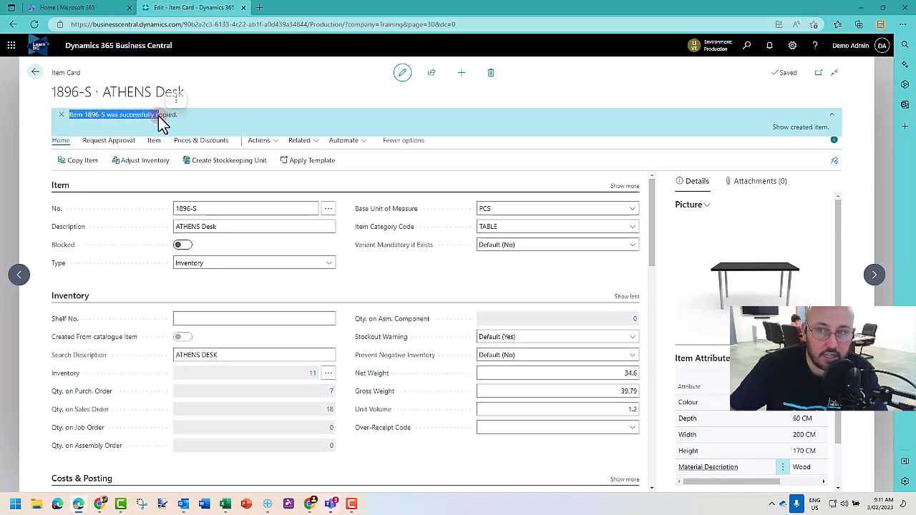
pyautogui.click(806, 127)
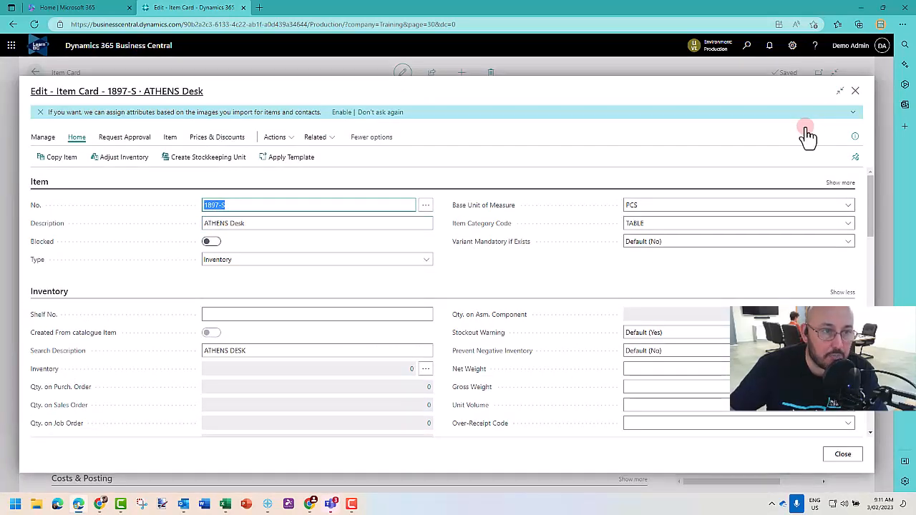
# - Close both item cards and open the copied desk, item 1897-S, from the items list
pyautogui.click(260, 95)
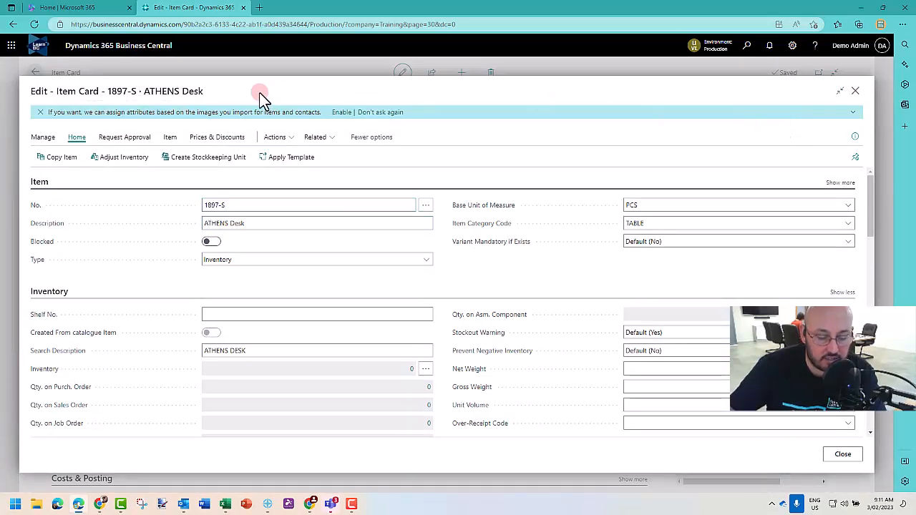
pyautogui.press('Escape')
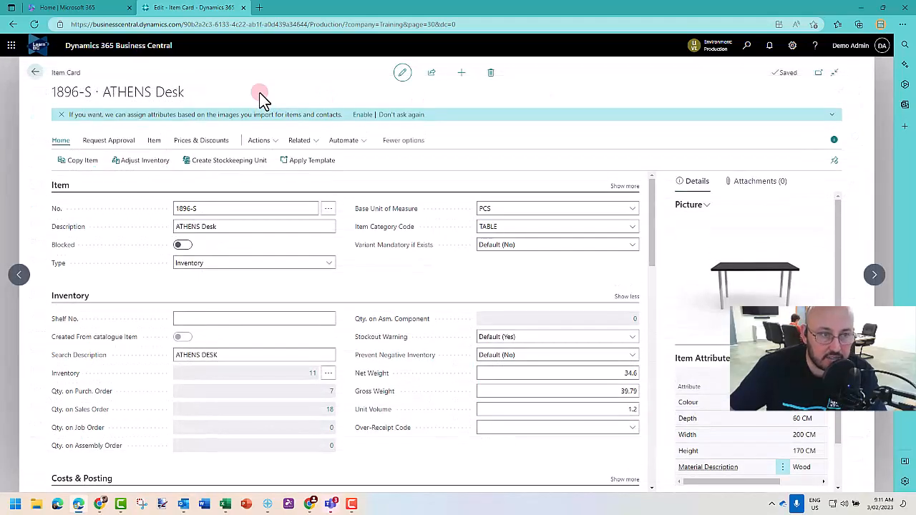
pyautogui.press('Escape')
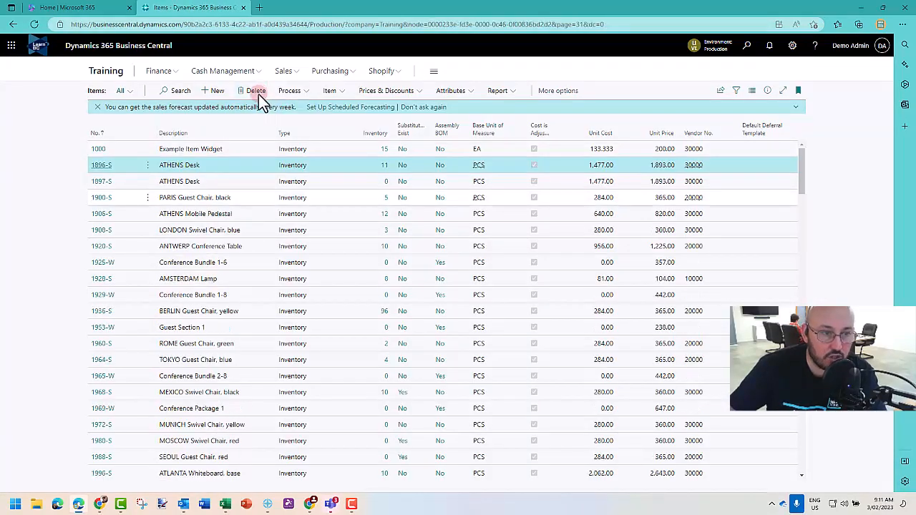
pyautogui.click(205, 182)
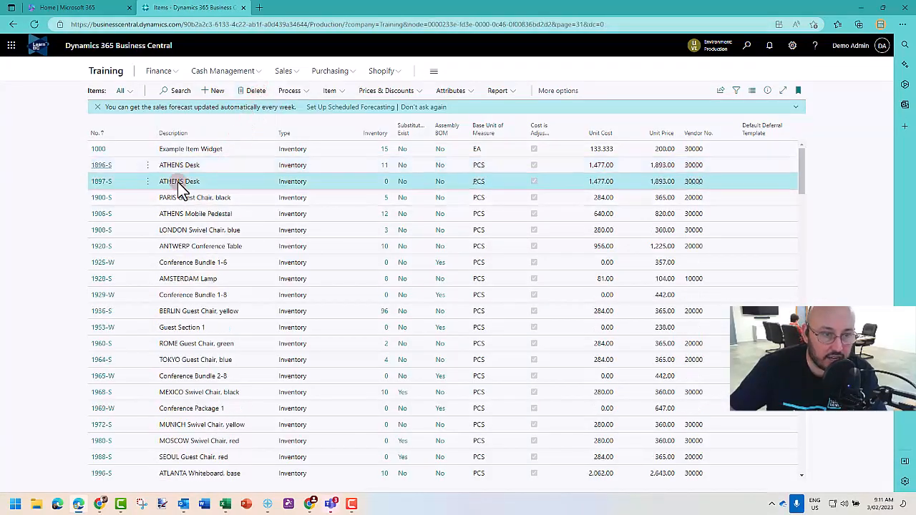
pyautogui.click(112, 184)
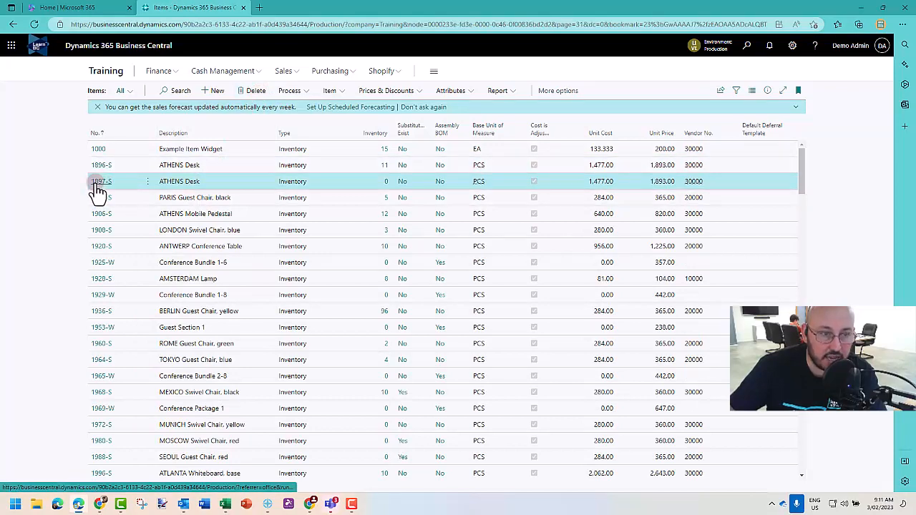
pyautogui.click(96, 185)
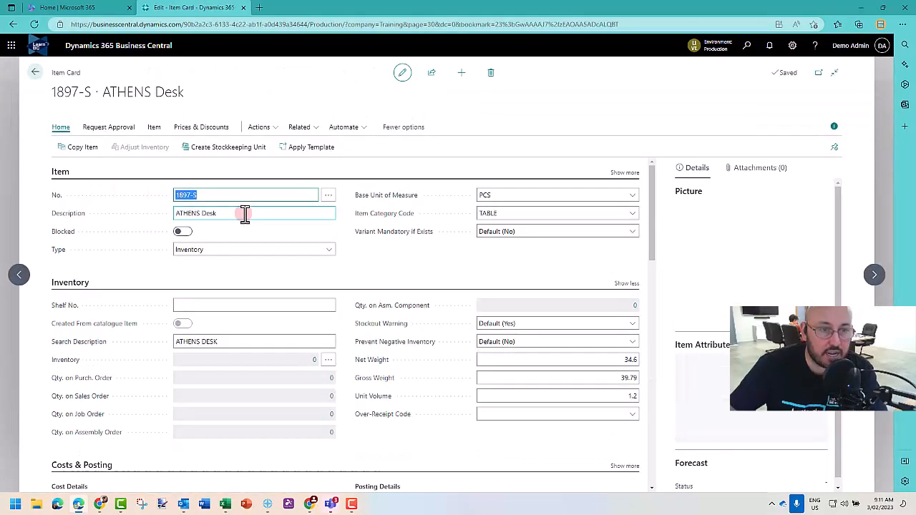
# - Change the copied item's description to ATHENS Desk Ver2
pyautogui.click(250, 227)
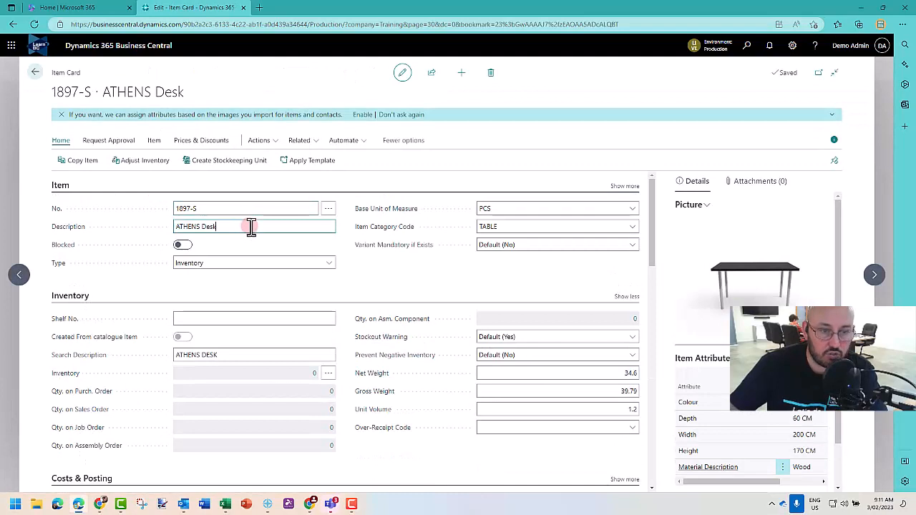
pyautogui.write('Ver2')
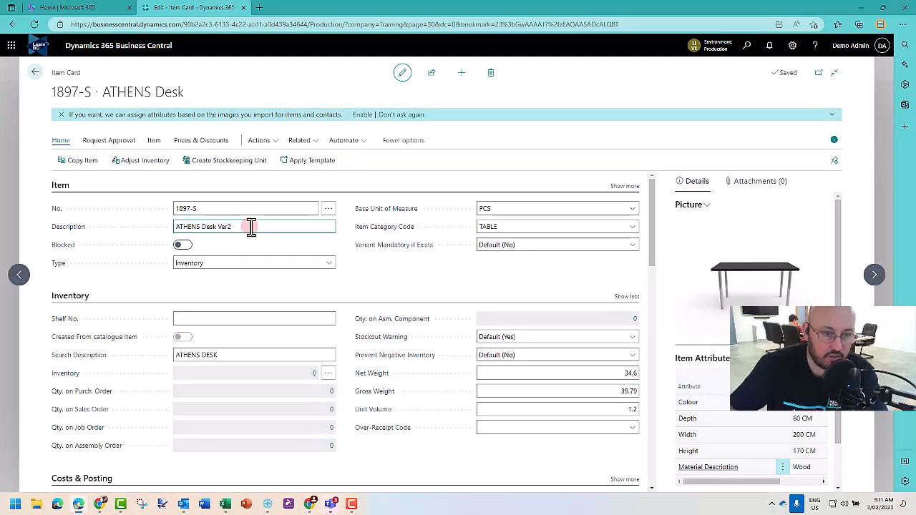
pyautogui.click(276, 282)
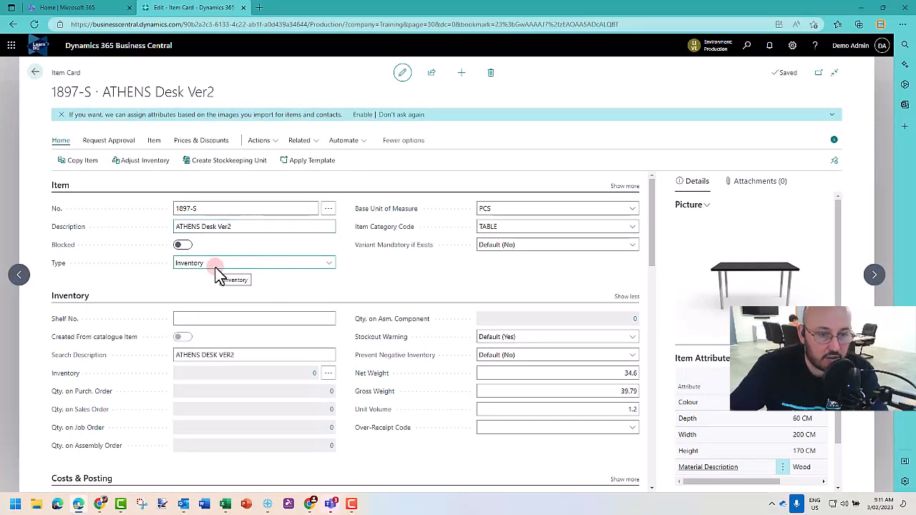
# - Set the copied desk's unit cost to 1,577 in its costs and posting details
pyautogui.scroll(-5, 218, 276)
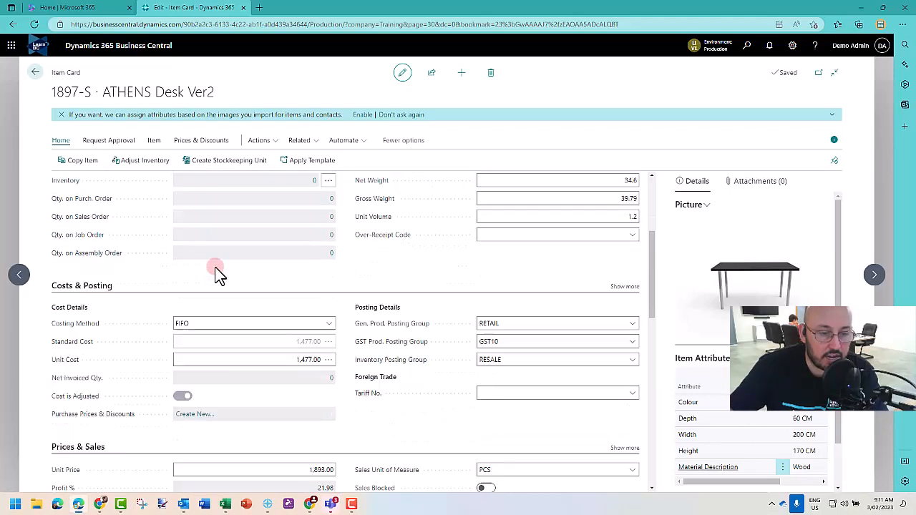
pyautogui.scroll(-1, 218, 274)
pyautogui.click(280, 313)
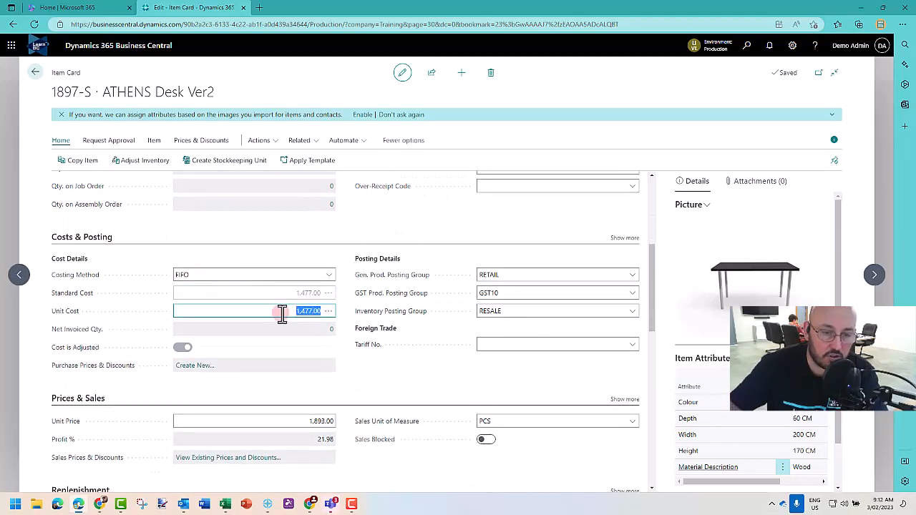
pyautogui.write('1,5')
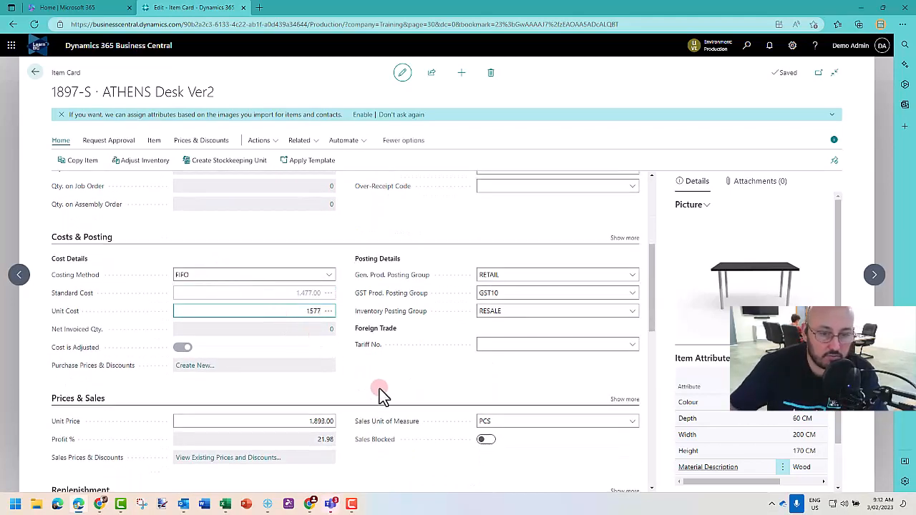
pyautogui.write('77')
pyautogui.press('Tab')
# - Set the copied desk's unit price to 1,993 in its prices and sales details
pyautogui.scroll(-2, 380, 389)
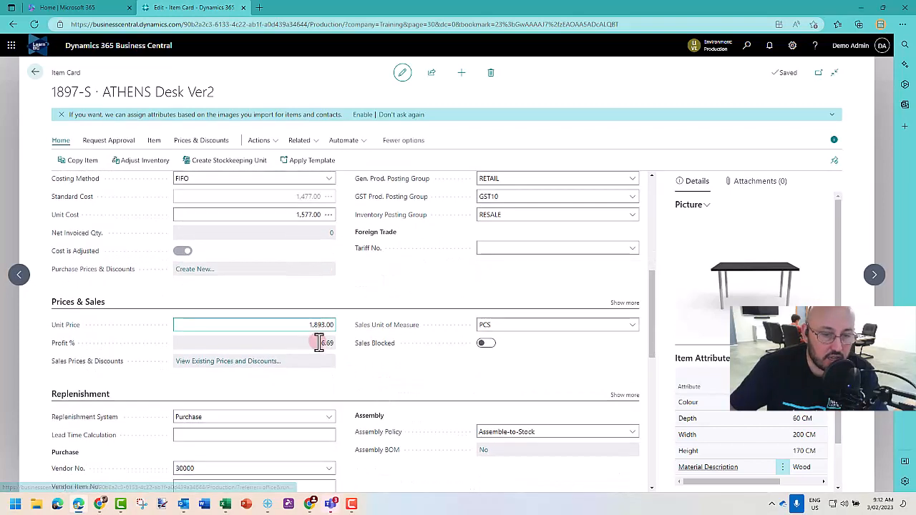
pyautogui.click(298, 325)
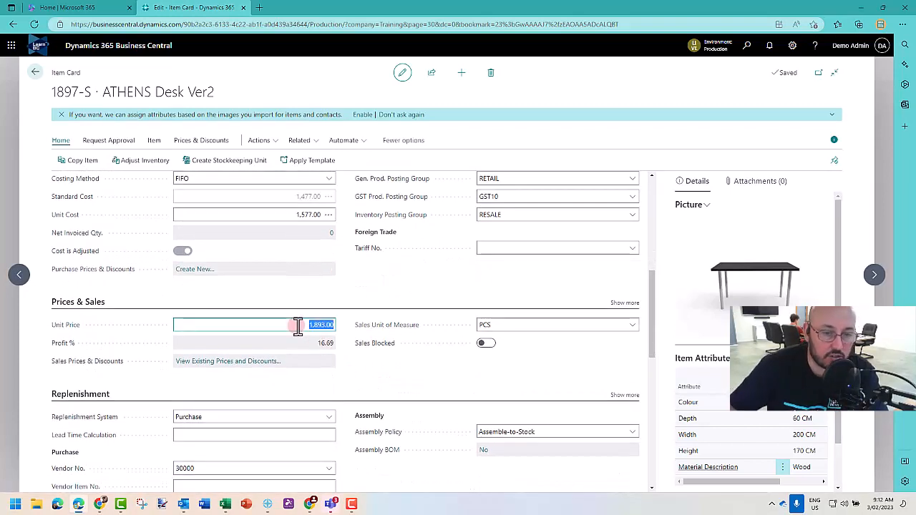
pyautogui.write('1,9')
pyautogui.write('93')
pyautogui.press('Tab')
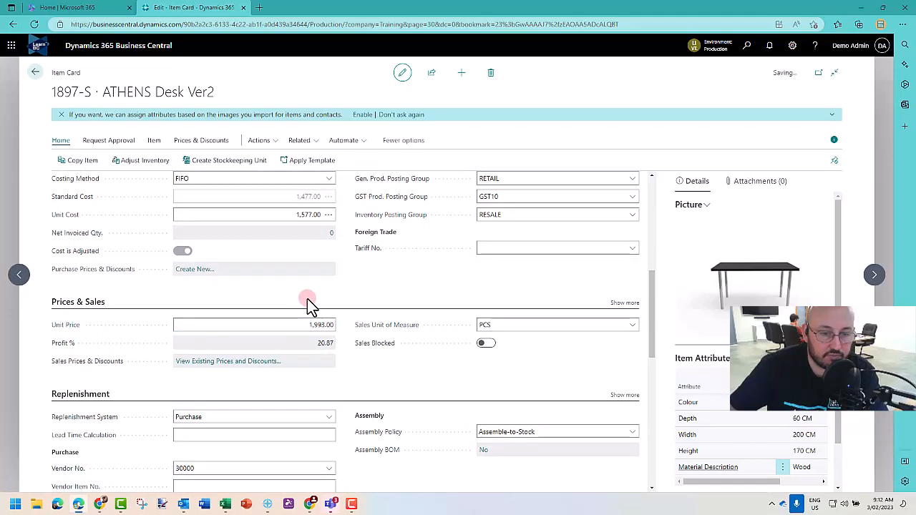
# - Review the copied item's replenishment vendor and planning settings, including the available reordering policies, without changing them
pyautogui.scroll(-3, 308, 299)
pyautogui.scroll(-1, 308, 298)
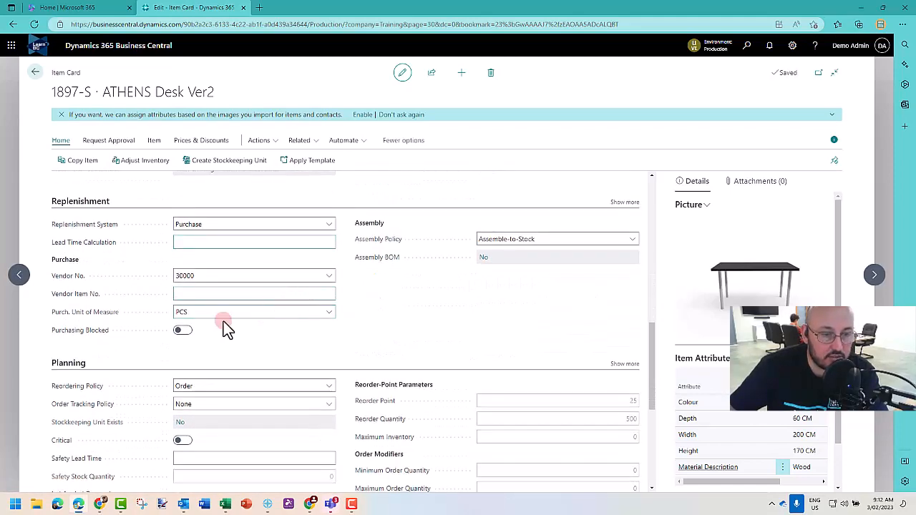
pyautogui.click(186, 275)
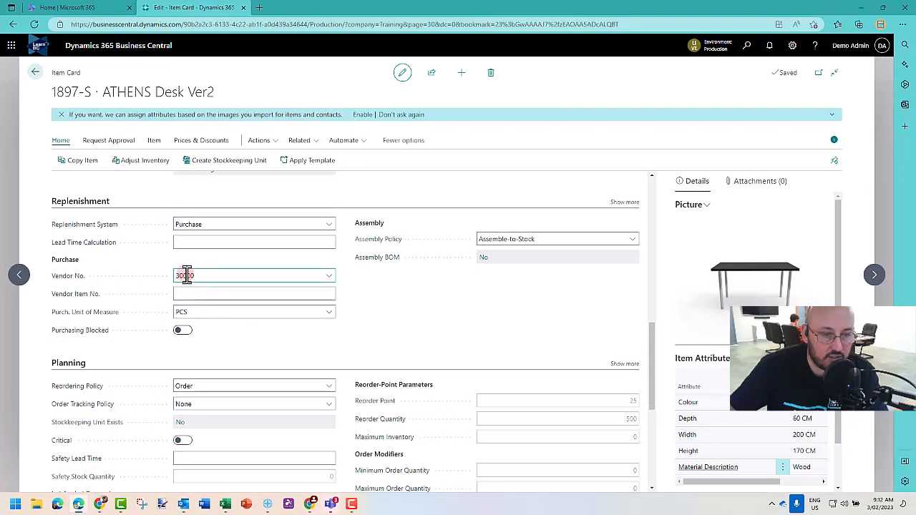
pyautogui.scroll(-3, 206, 339)
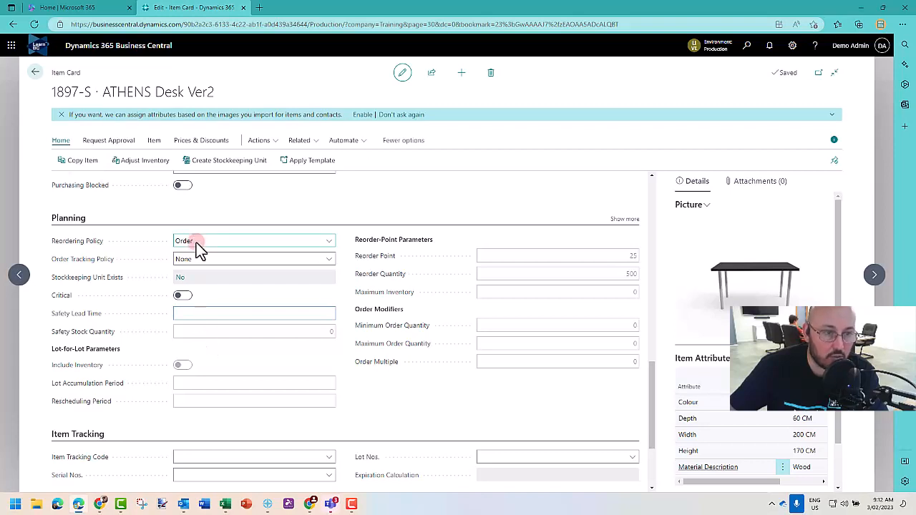
pyautogui.click(275, 243)
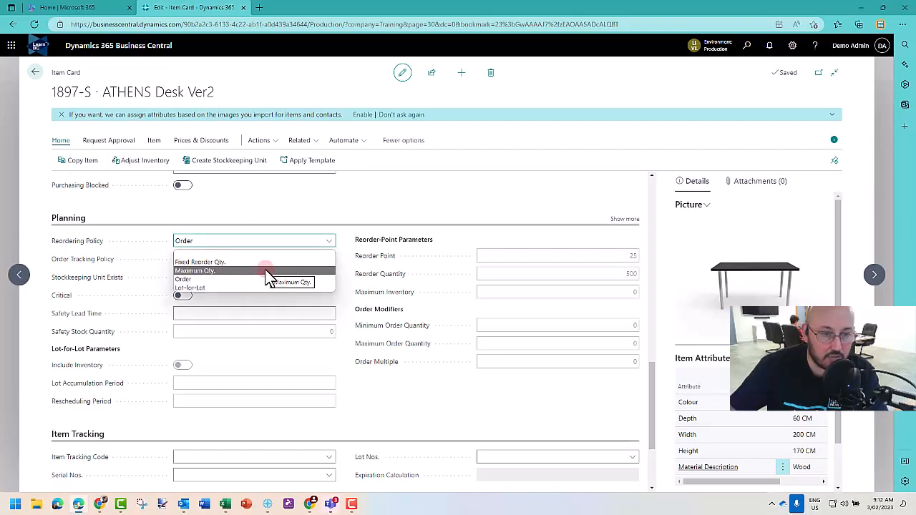
pyautogui.click(279, 222)
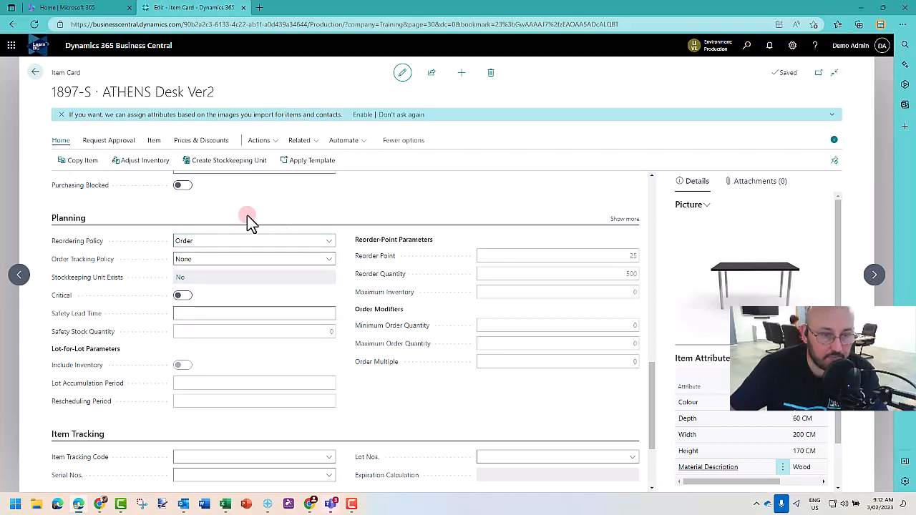
pyautogui.scroll(6, 242, 227)
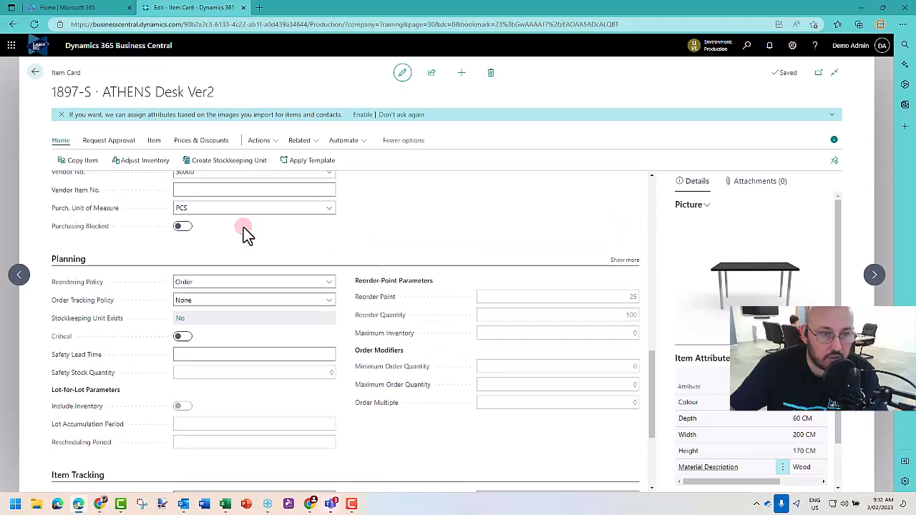
pyautogui.scroll(5, 231, 257)
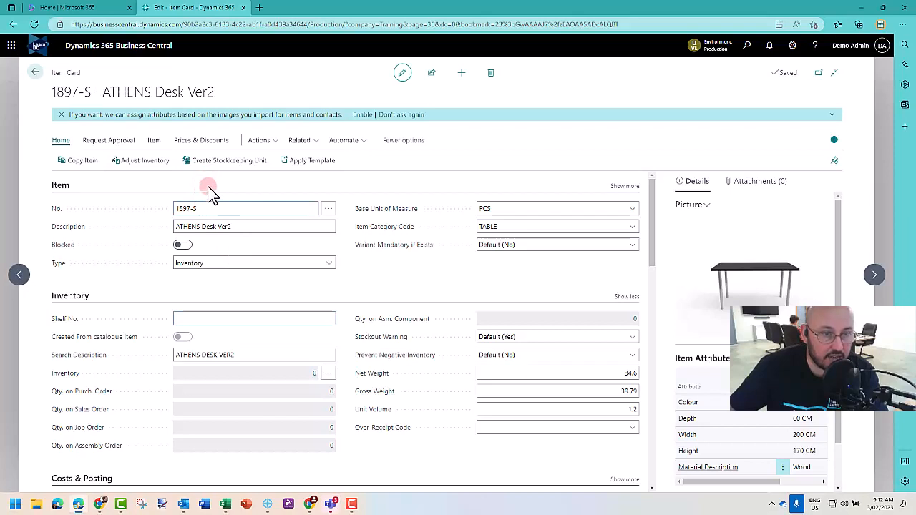
# - In the item's units of measure, set the quantity per PACK to 50 and per BOX to 10, then close the list
pyautogui.click(304, 141)
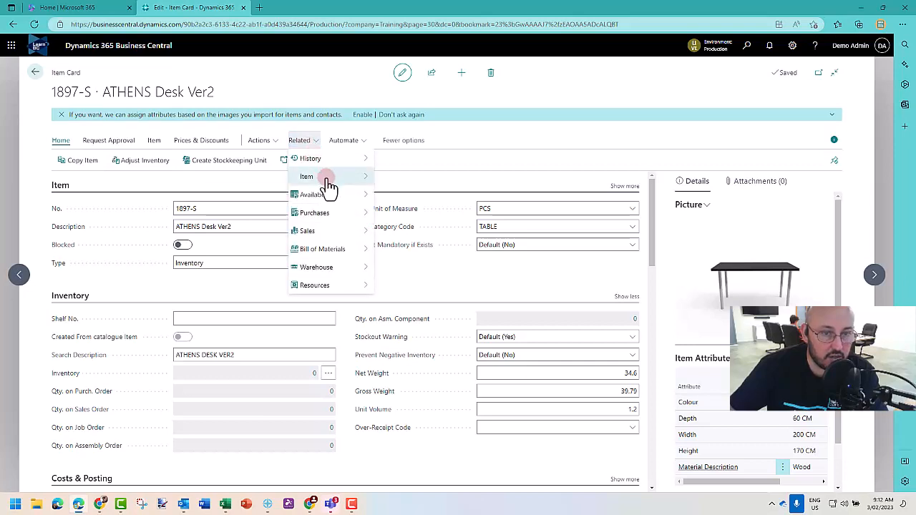
pyautogui.moveTo(327, 185)
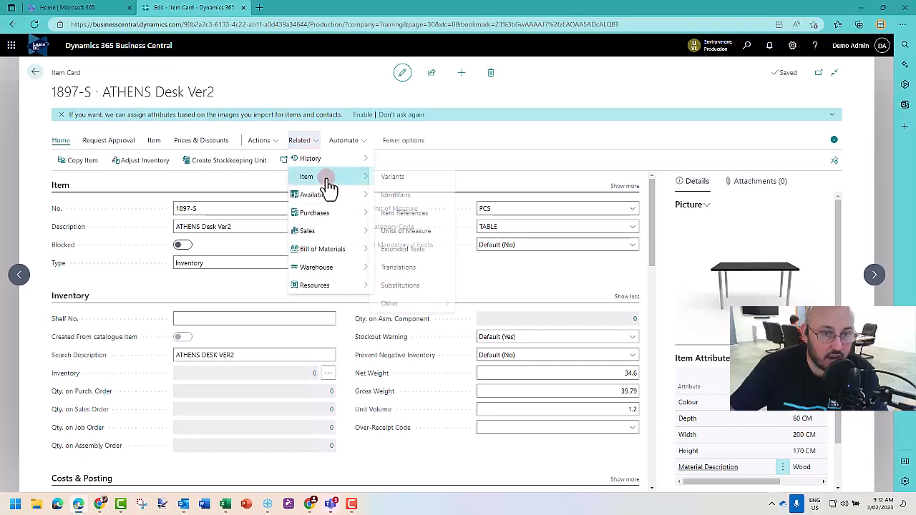
pyautogui.click(398, 232)
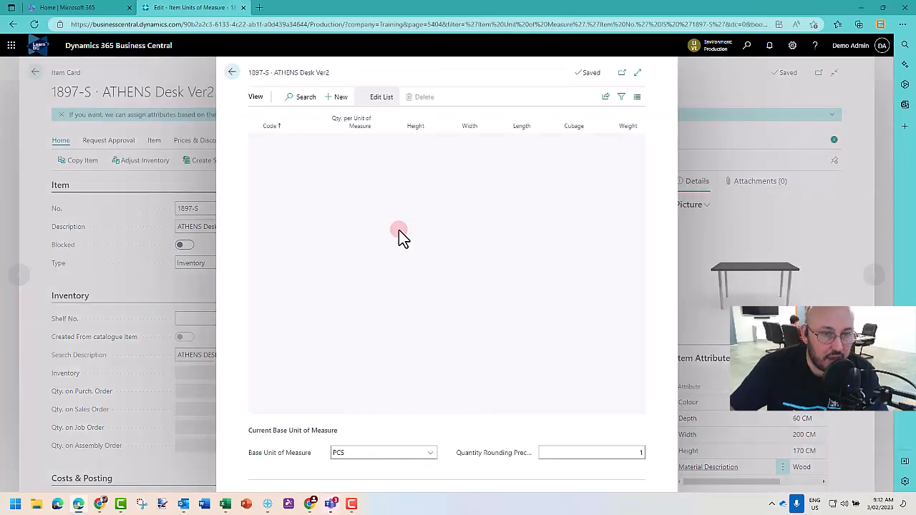
pyautogui.click(357, 154)
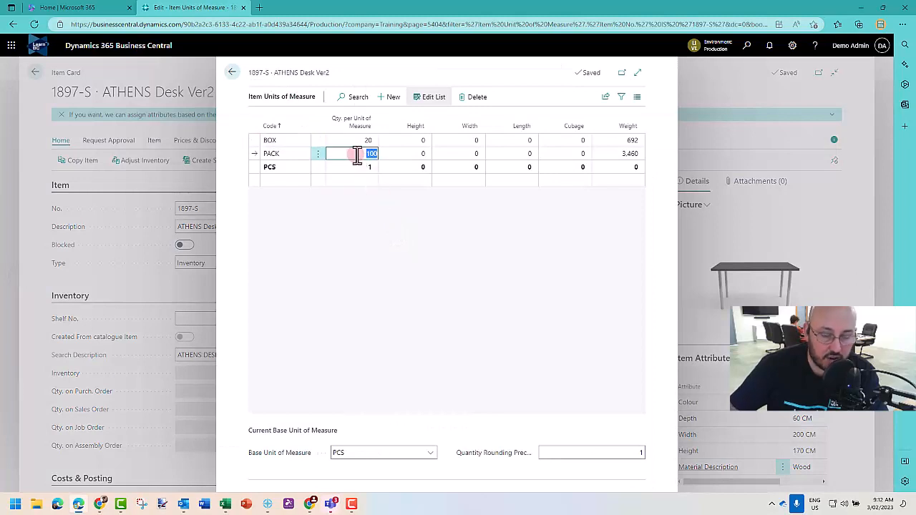
pyautogui.write('50')
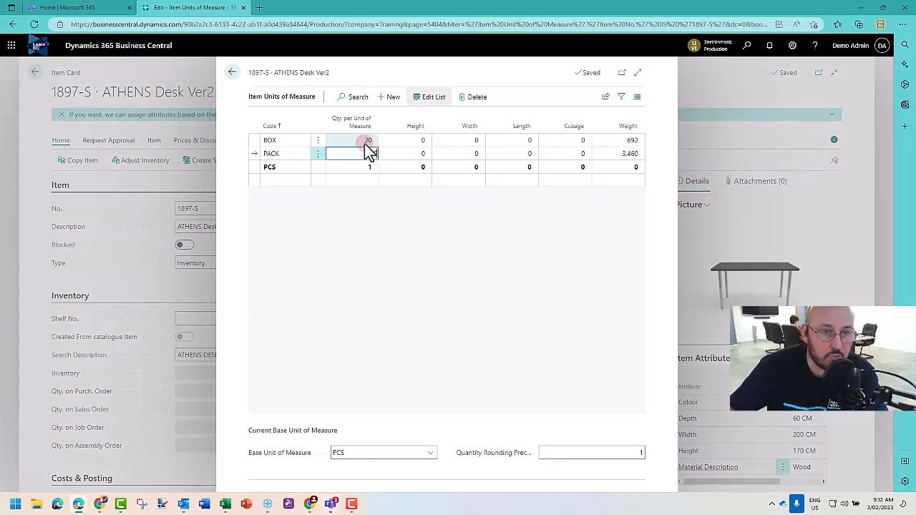
pyautogui.click(365, 143)
pyautogui.write('10')
pyautogui.click(377, 216)
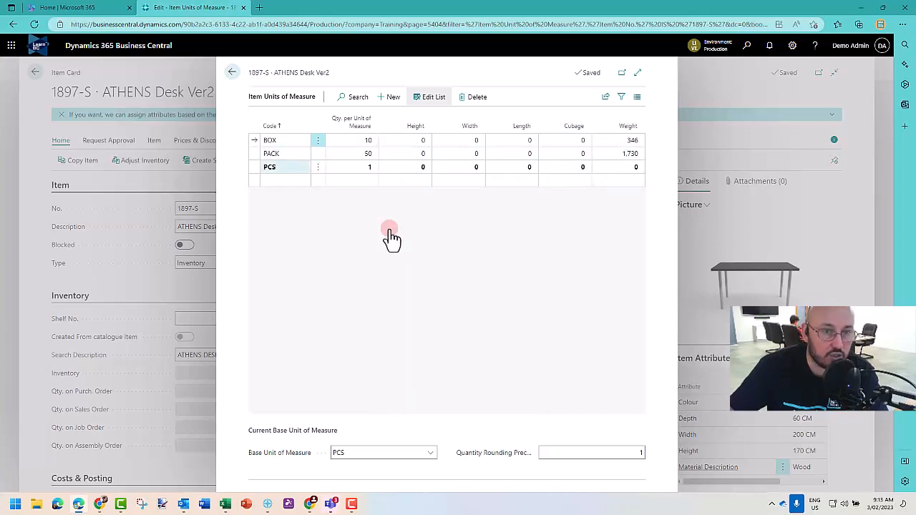
pyautogui.click(232, 73)
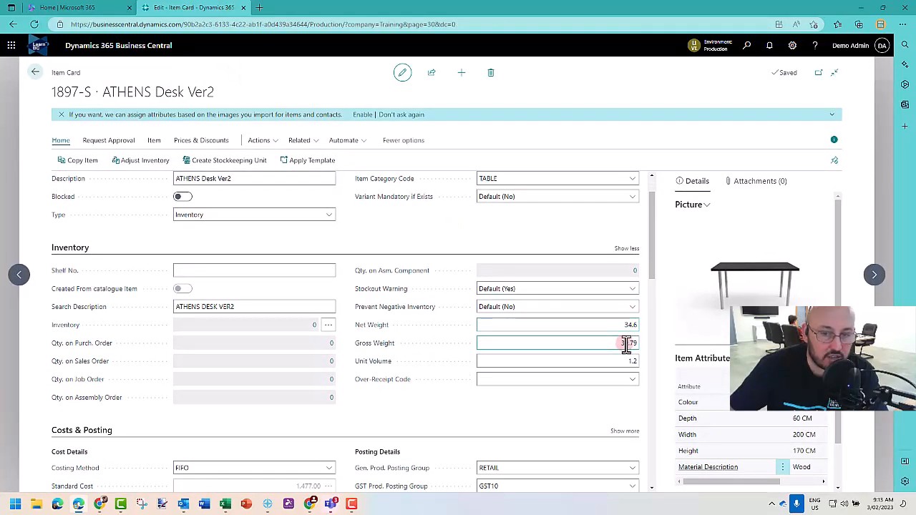
# - Open the item reference entries of the copied desk from its item card
pyautogui.scroll(1, 626, 344)
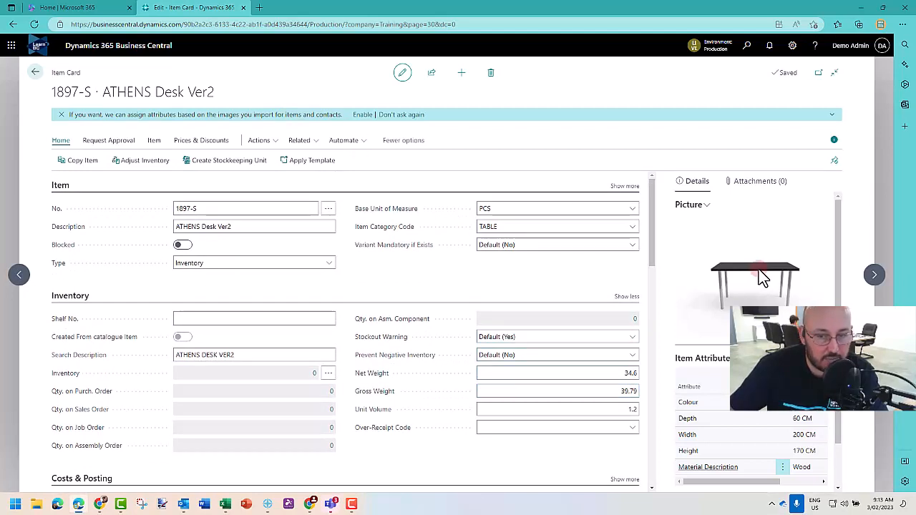
pyautogui.click(668, 271)
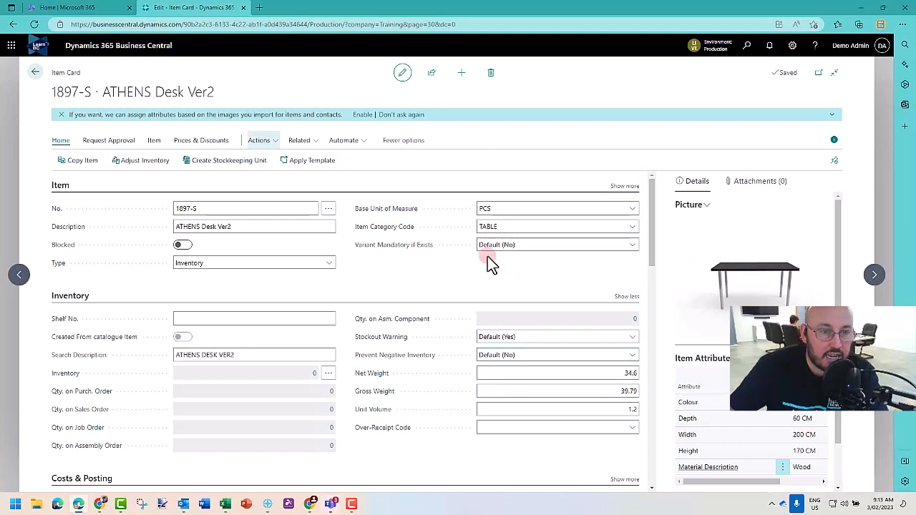
pyautogui.click(301, 141)
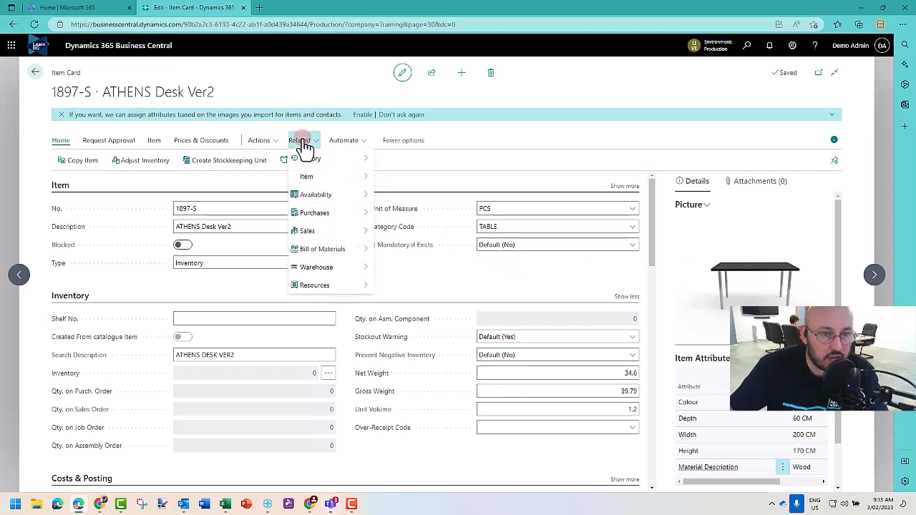
pyautogui.click(319, 178)
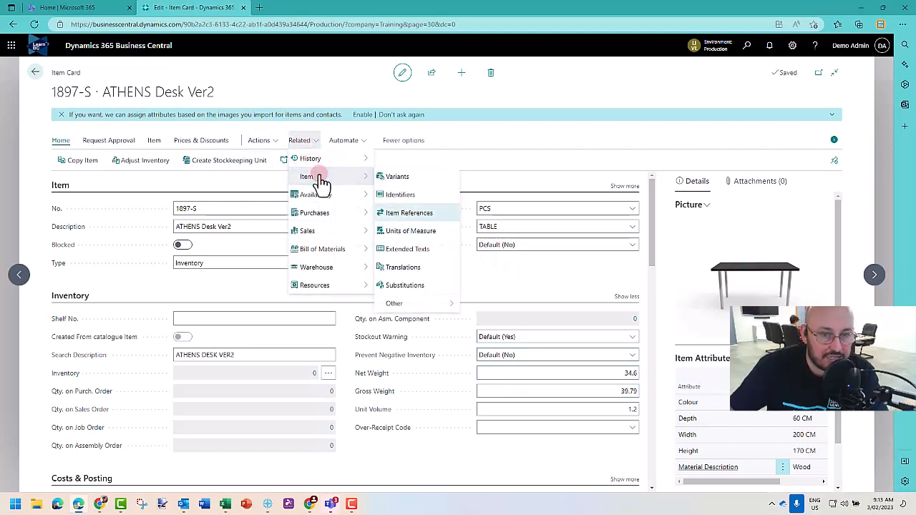
pyautogui.click(408, 214)
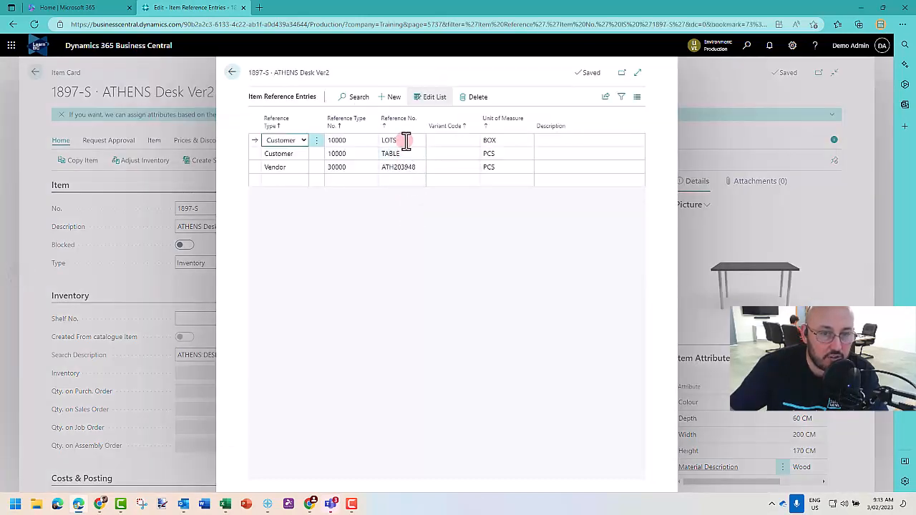
# - Change the two customer reference numbers to LOTS1 for BOX and TABLE1 for PCS, accepting the related record updates
pyautogui.click(406, 141)
pyautogui.write('1')
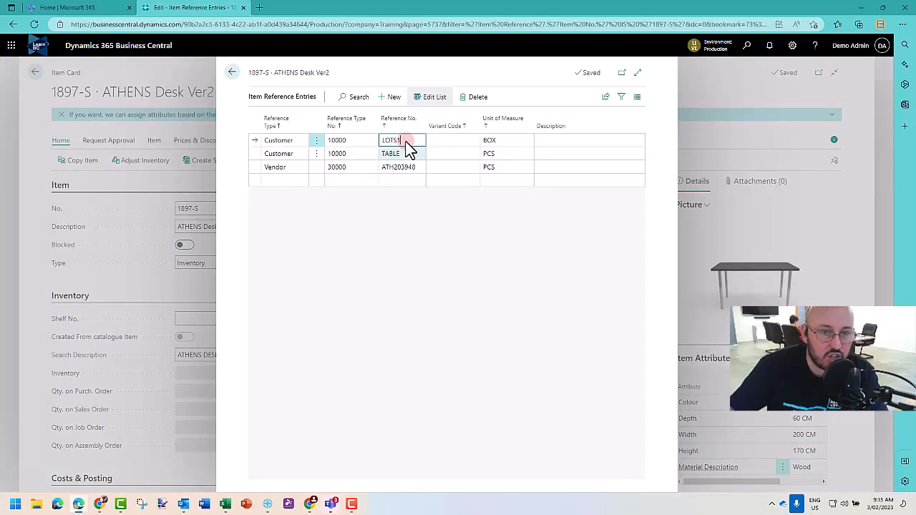
pyautogui.click(408, 156)
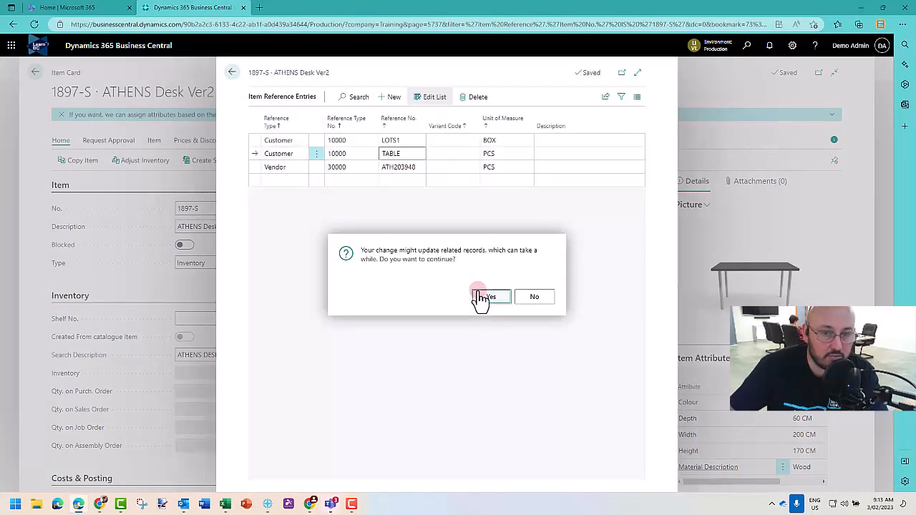
pyautogui.click(485, 296)
pyautogui.write('1')
pyautogui.click(410, 211)
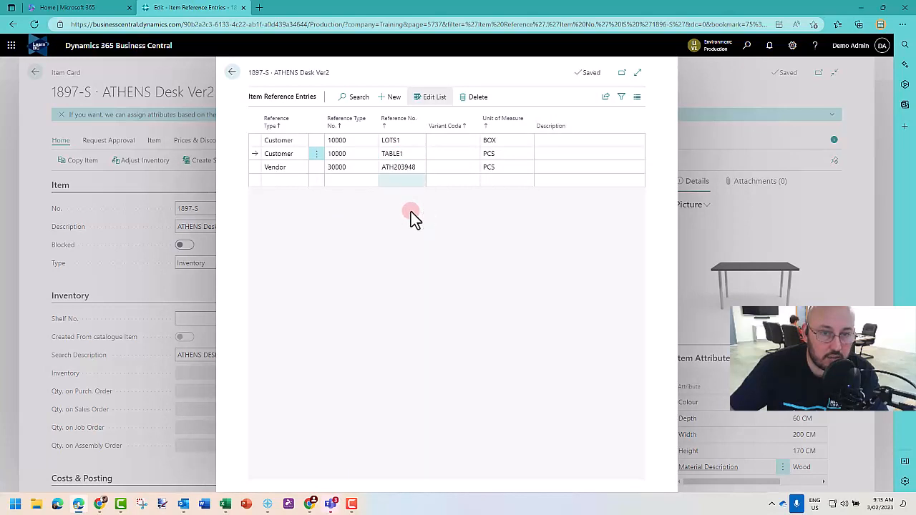
pyautogui.click(420, 166)
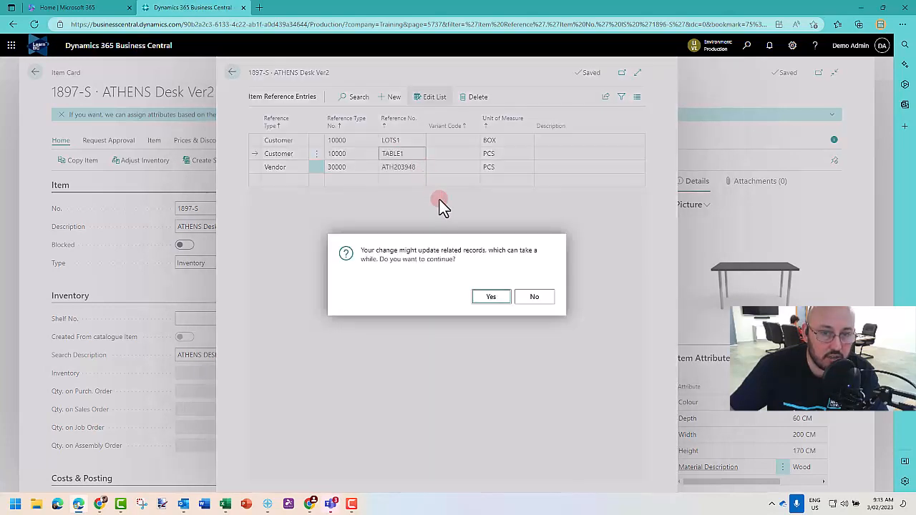
pyautogui.click(491, 296)
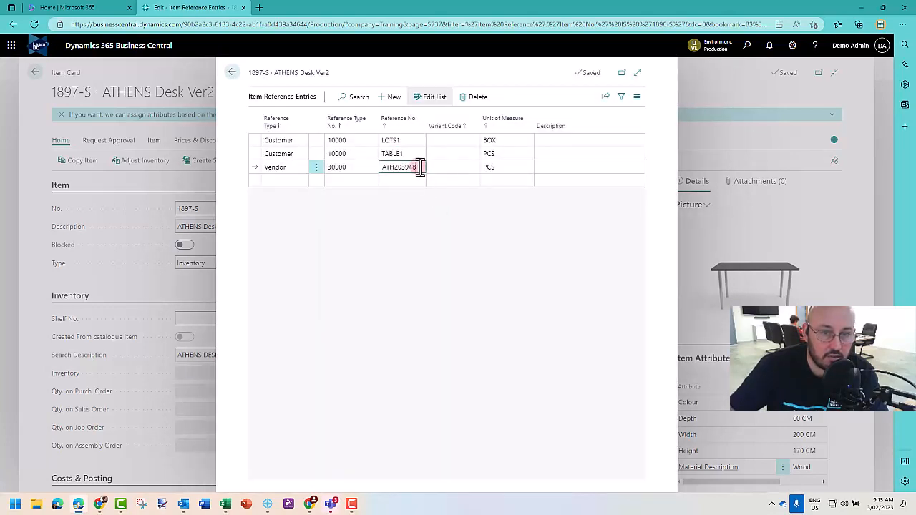
# - Change the vendor reference number to ATH203949 and accept the update of related records
pyautogui.press('BackSpace')
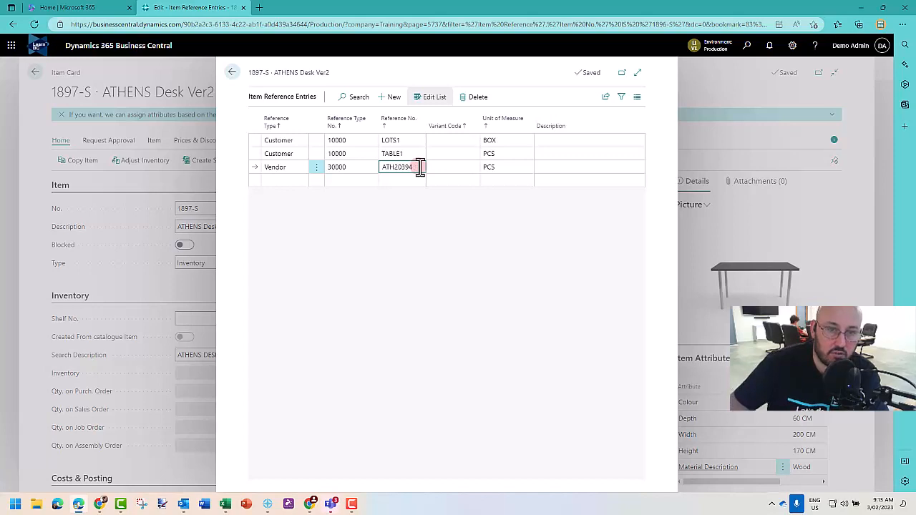
pyautogui.click(404, 219)
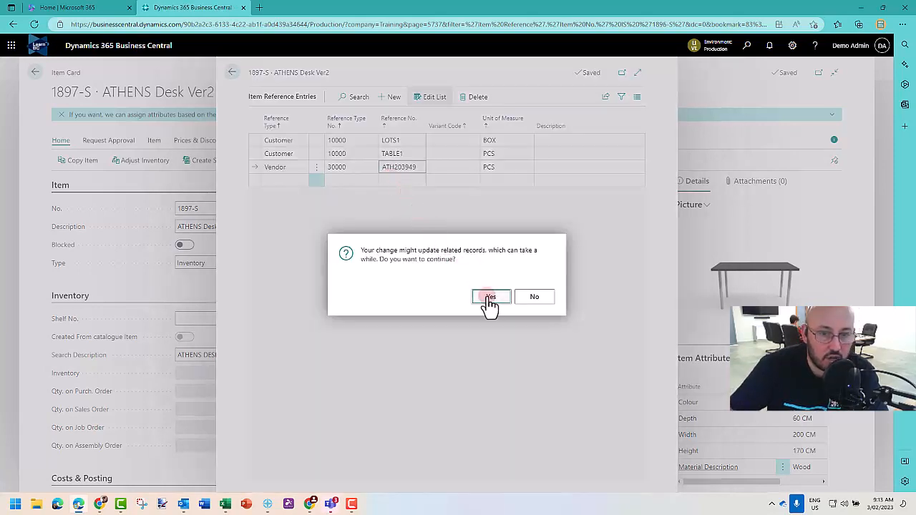
pyautogui.click(491, 296)
pyautogui.click(411, 173)
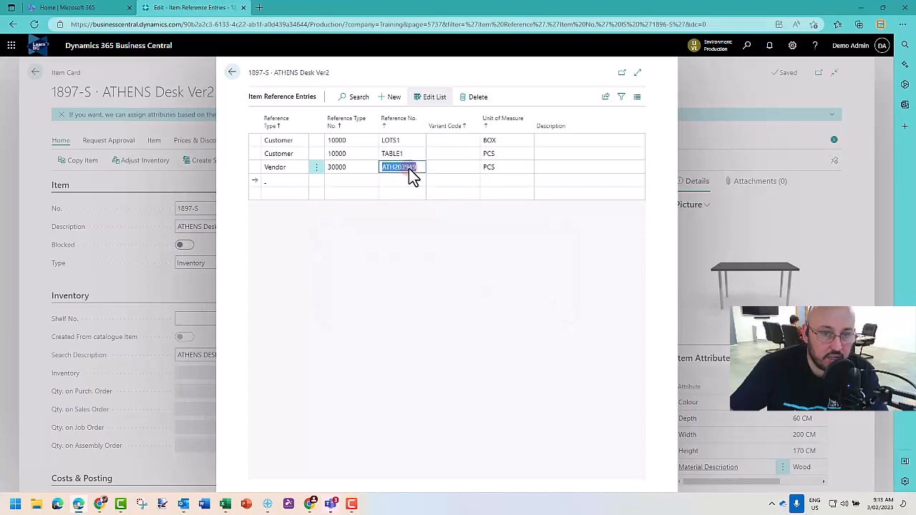
pyautogui.click(407, 227)
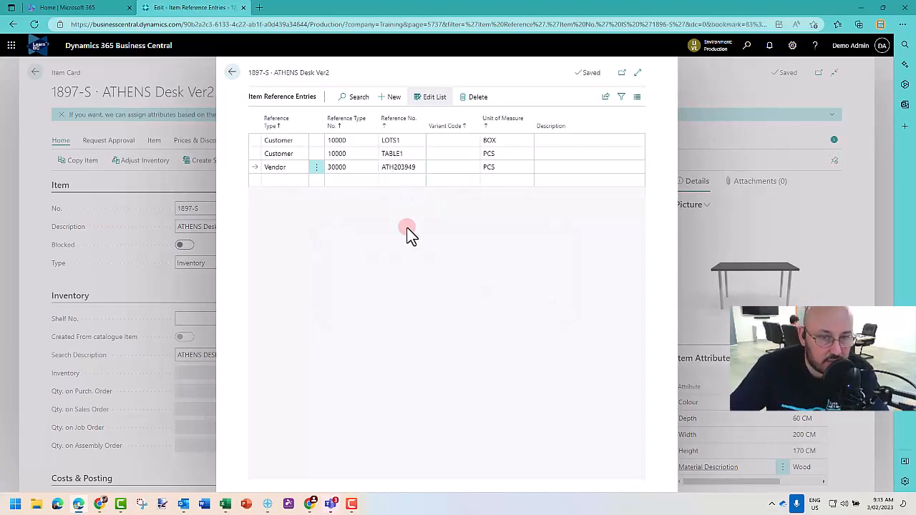
pyautogui.click(301, 161)
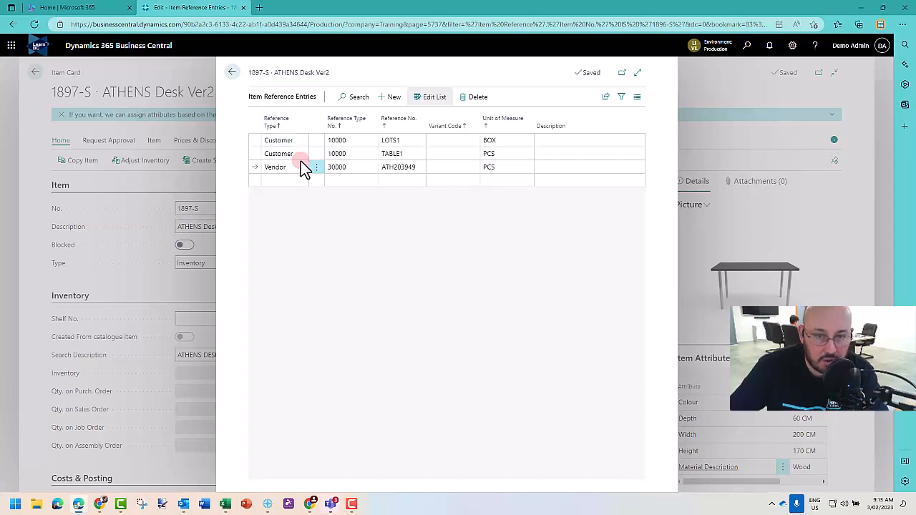
# - Review the item number and customer numbers behind the item references, then close the reference entries
pyautogui.moveTo(250, 73); pyautogui.dragTo(272, 81)
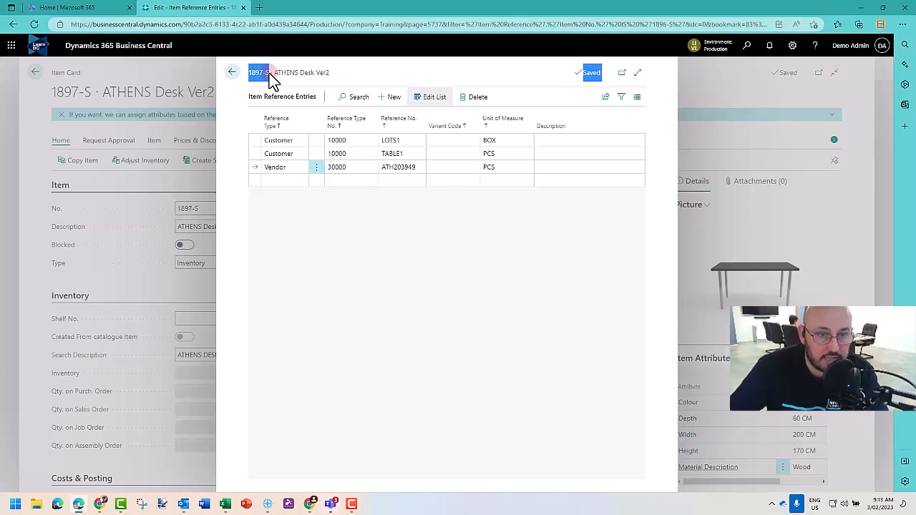
pyautogui.click(337, 141)
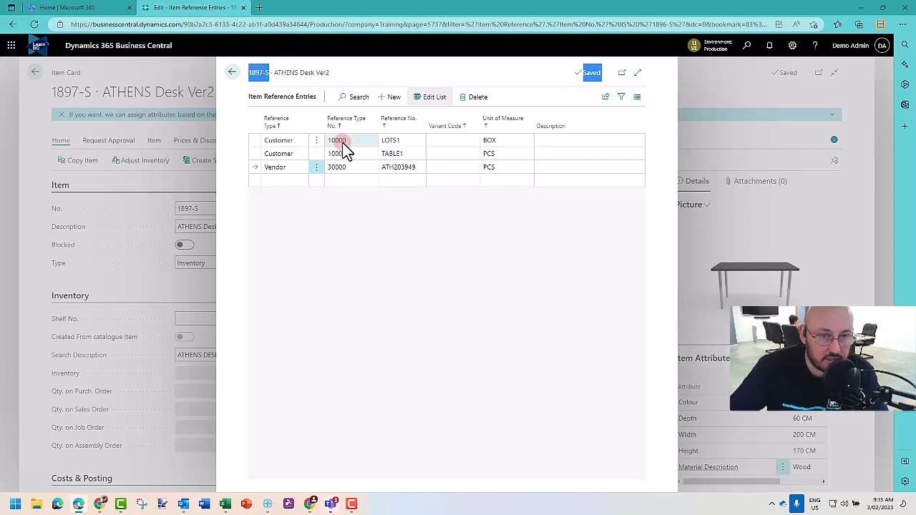
pyautogui.click(351, 153)
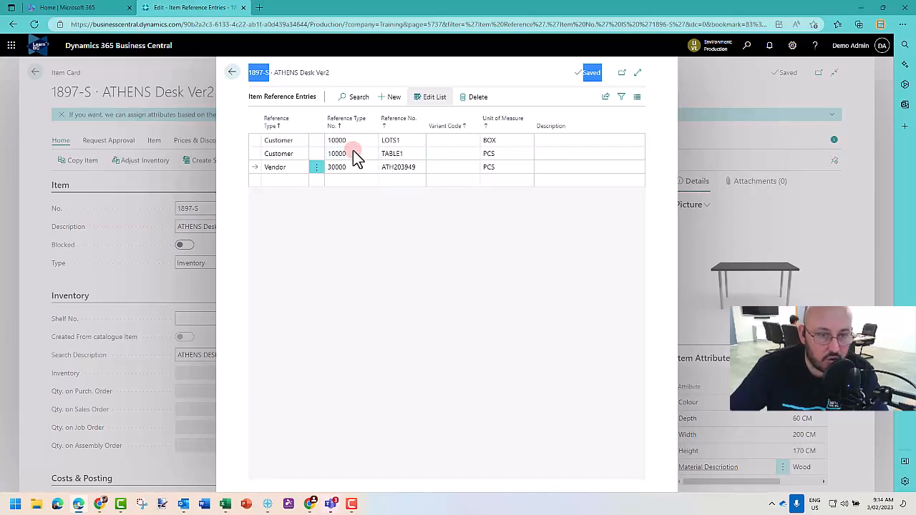
pyautogui.click(233, 73)
# - Check the vendor item number in the item's vendor catalogue, then return to the item card
pyautogui.click(301, 142)
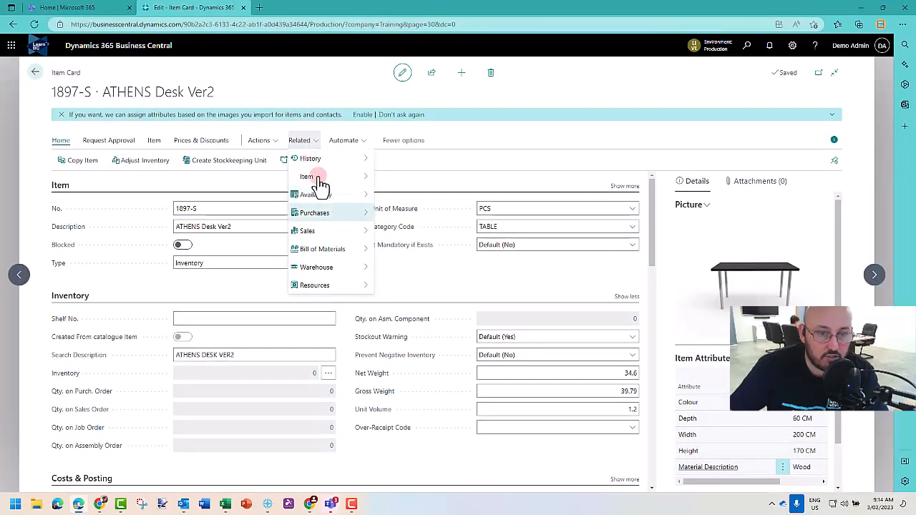
pyautogui.moveTo(338, 214)
pyautogui.click(381, 213)
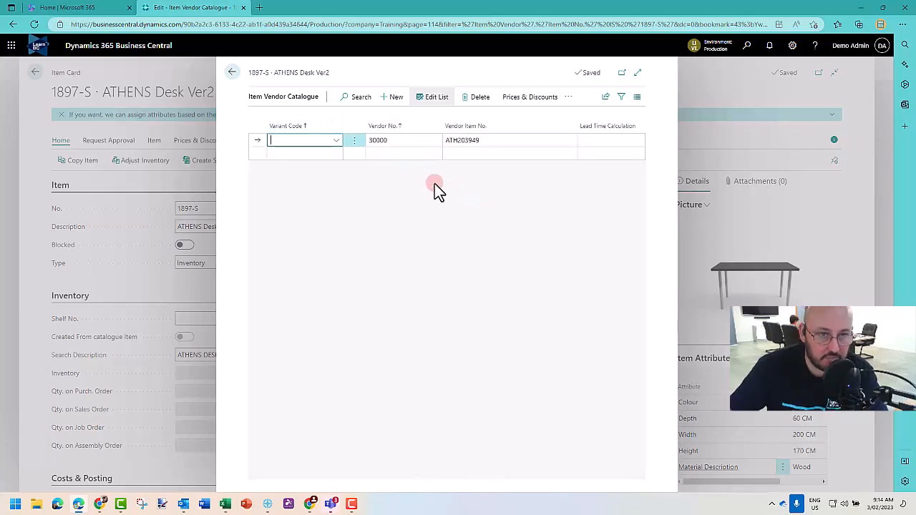
pyautogui.click(232, 73)
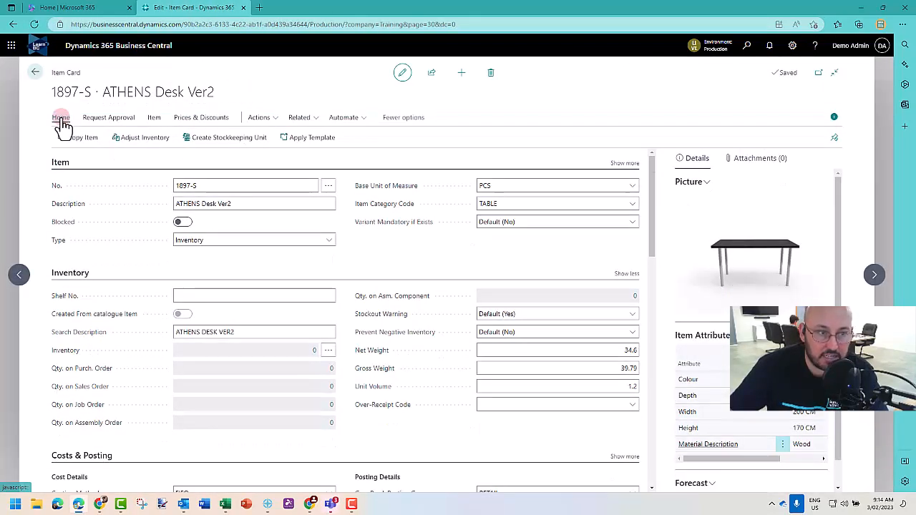
# - Open the list of stockkeeping units belonging to item 1897-S from its item card
pyautogui.click(62, 119)
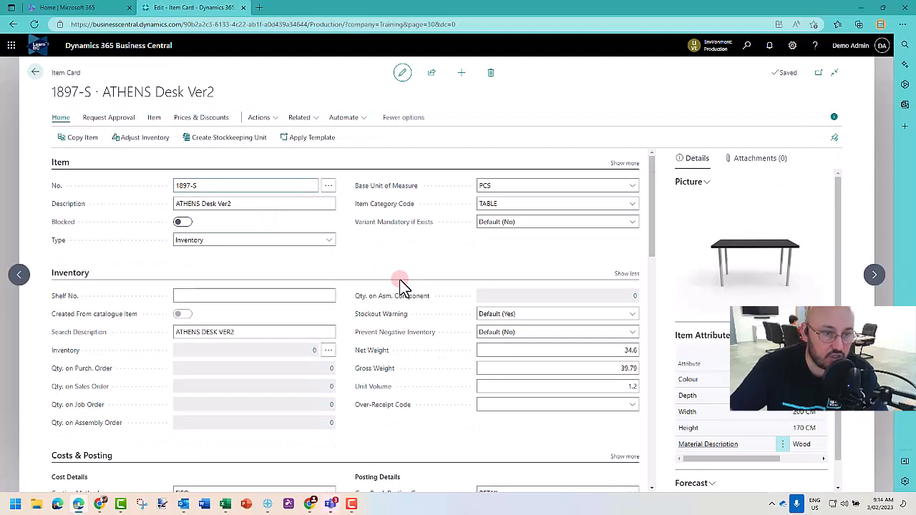
pyautogui.click(205, 204)
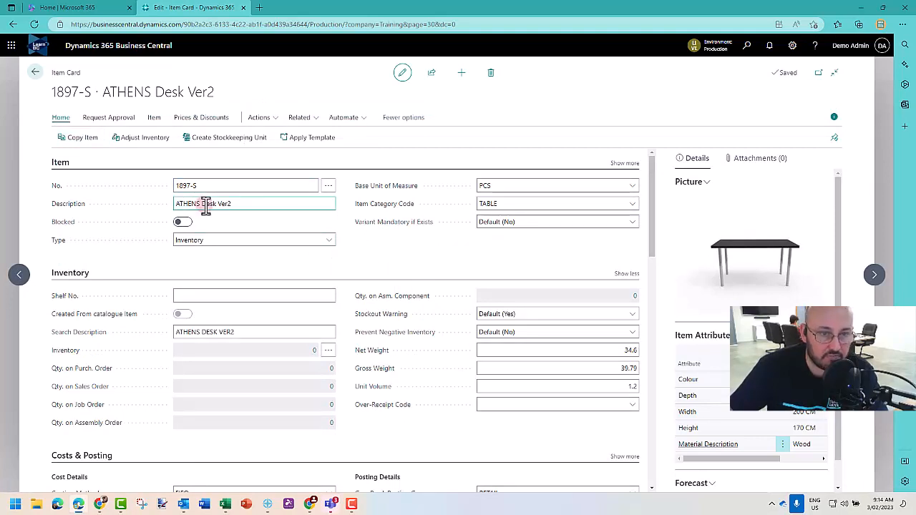
pyautogui.click(300, 122)
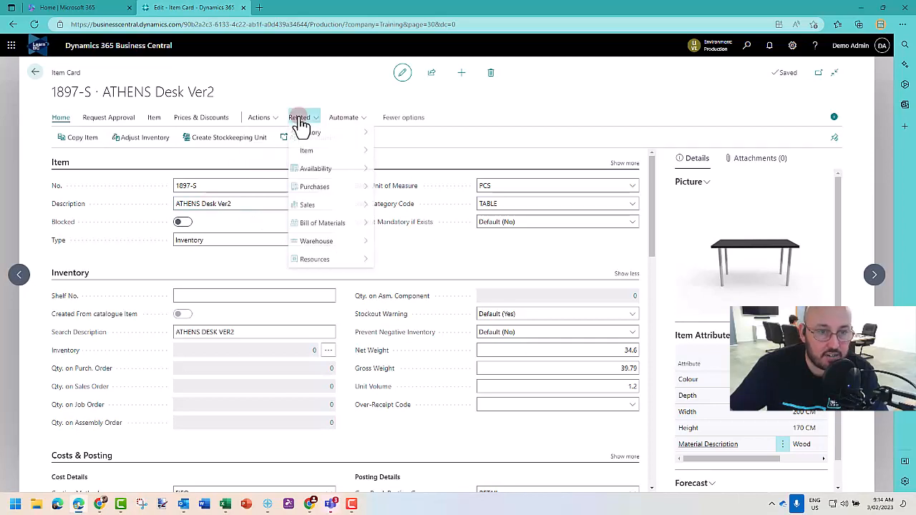
pyautogui.moveTo(328, 243)
pyautogui.click(406, 263)
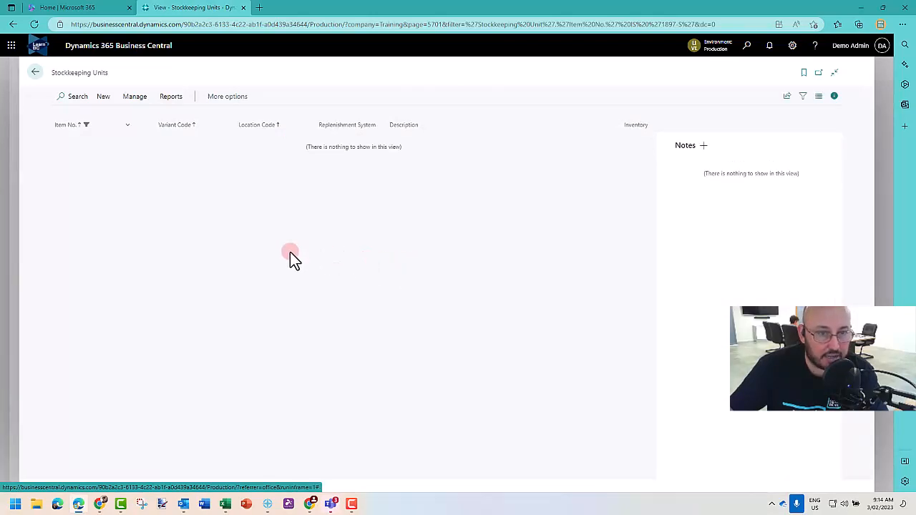
# - Create a stockkeeping unit for item 1897-S at location MAIN and review its replenishment and planning settings
pyautogui.click(104, 98)
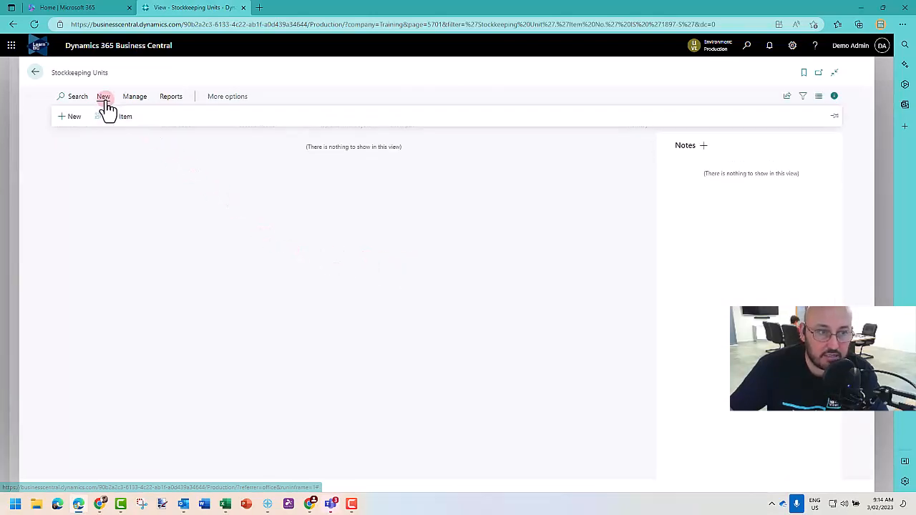
pyautogui.click(74, 118)
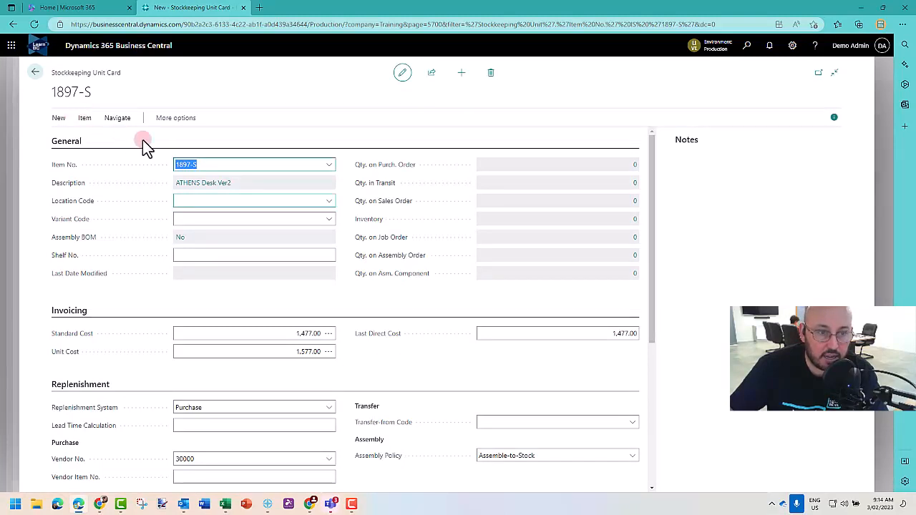
pyautogui.click(328, 202)
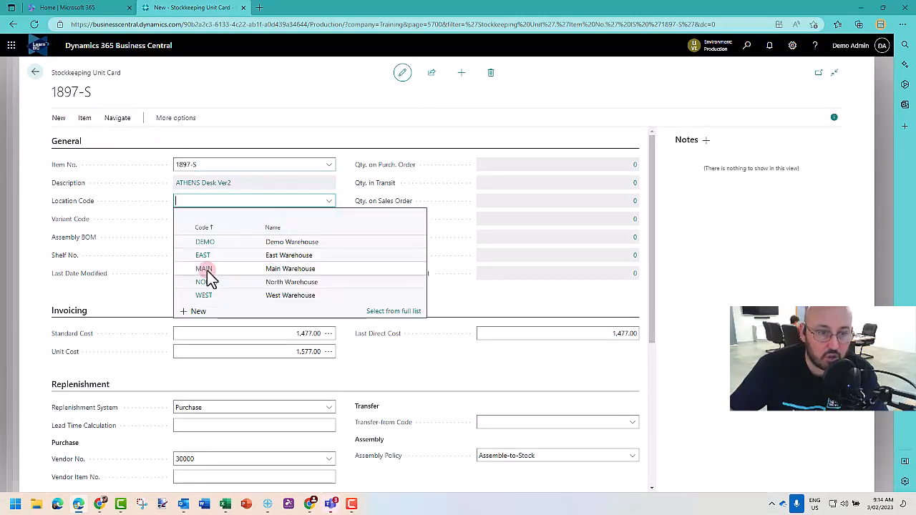
pyautogui.click(206, 272)
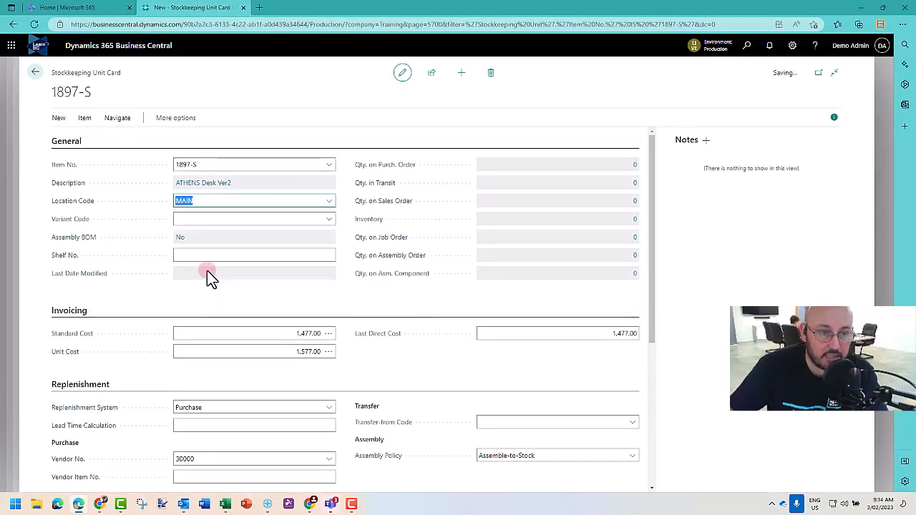
pyautogui.scroll(-2, 230, 301)
pyautogui.scroll(-2, 239, 301)
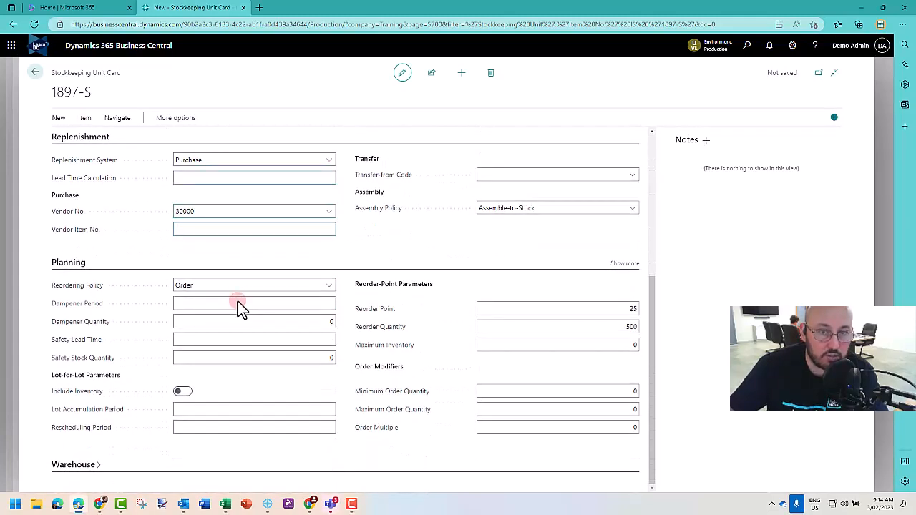
# - Create a second stockkeeping unit for item 1897-S at location EAST
pyautogui.click(461, 74)
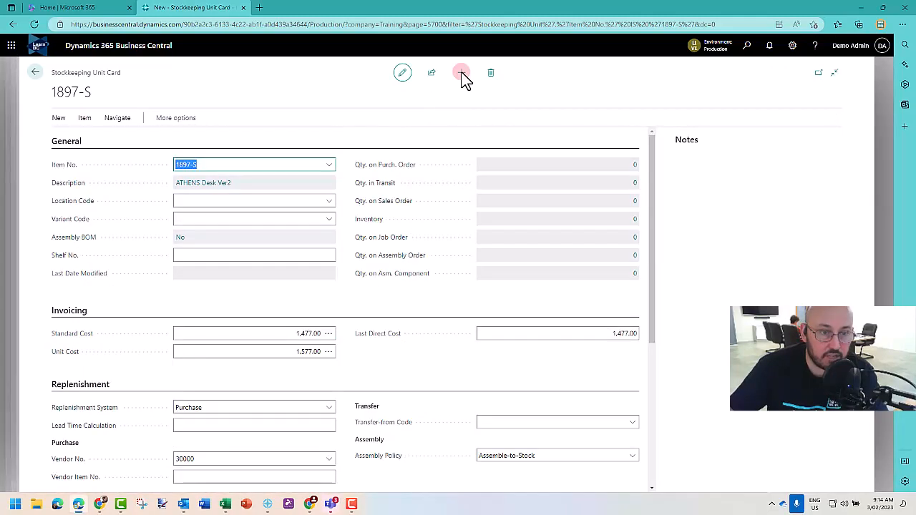
pyautogui.click(279, 200)
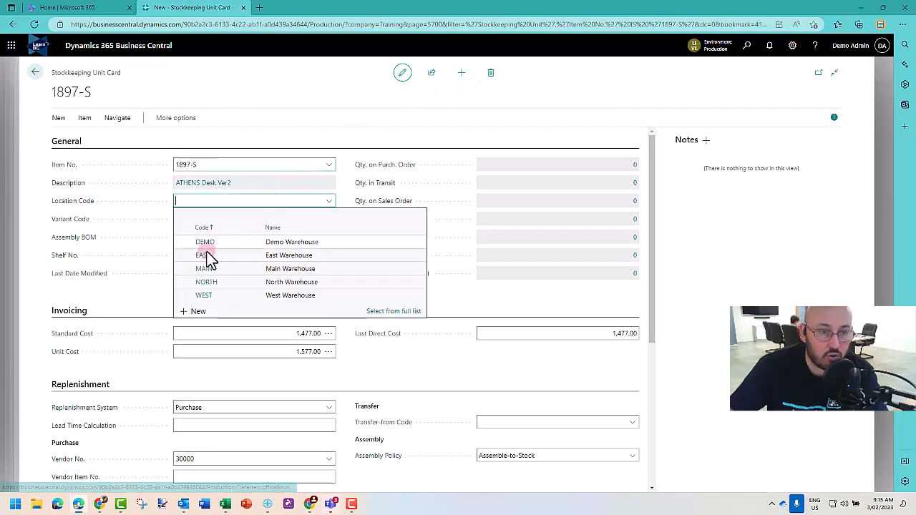
pyautogui.click(204, 259)
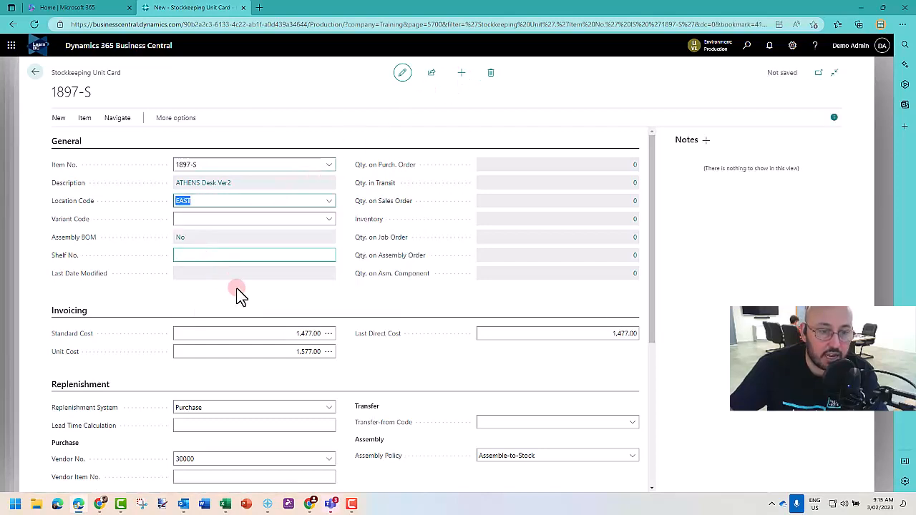
# - Set the EAST stockkeeping unit's replenishment system to Transfer and choose its transfer-from location
pyautogui.scroll(-2, 236, 294)
pyautogui.scroll(-1, 239, 289)
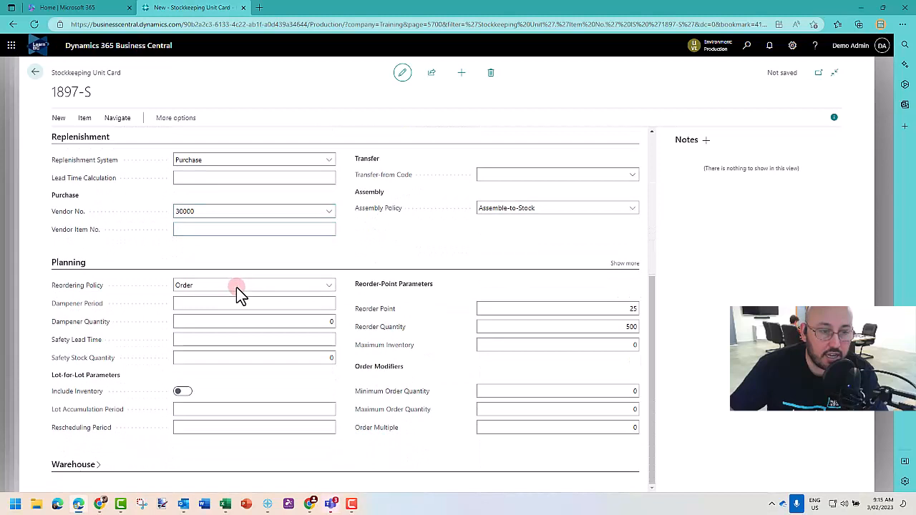
pyautogui.click(212, 159)
pyautogui.click(201, 190)
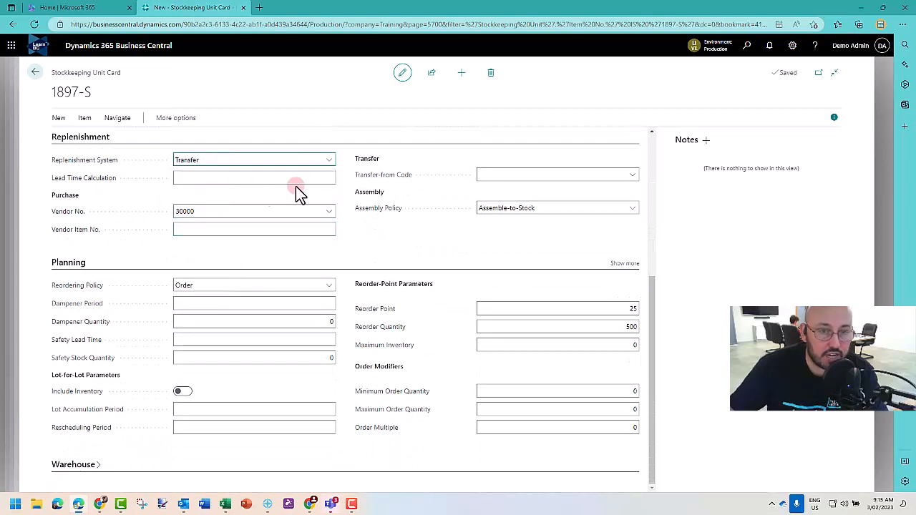
pyautogui.click(629, 176)
pyautogui.click(516, 245)
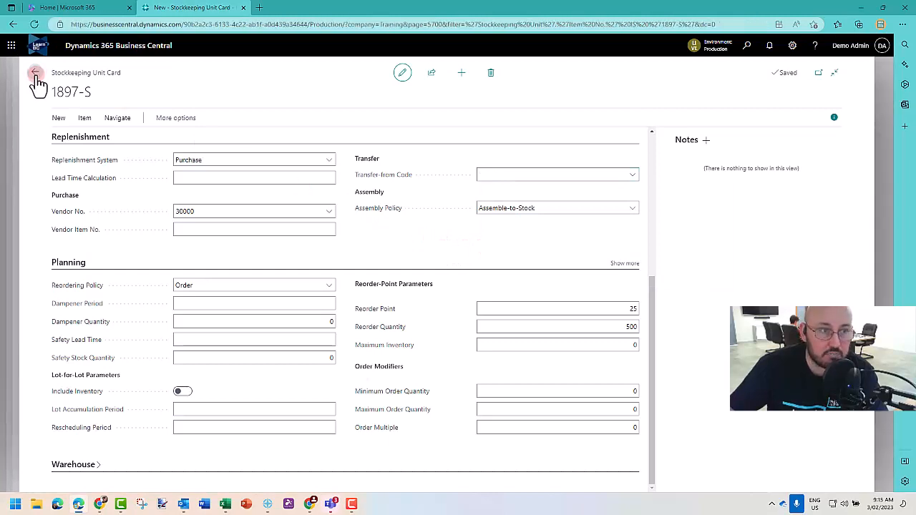
# - Close the stockkeeping unit card and list, returning to the 1897-S item card
pyautogui.click(35, 74)
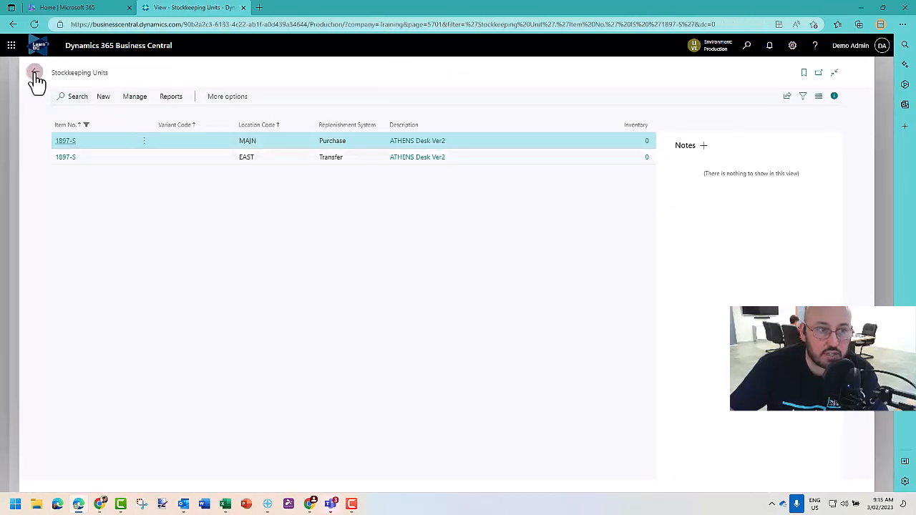
pyautogui.click(34, 75)
pyautogui.click(300, 292)
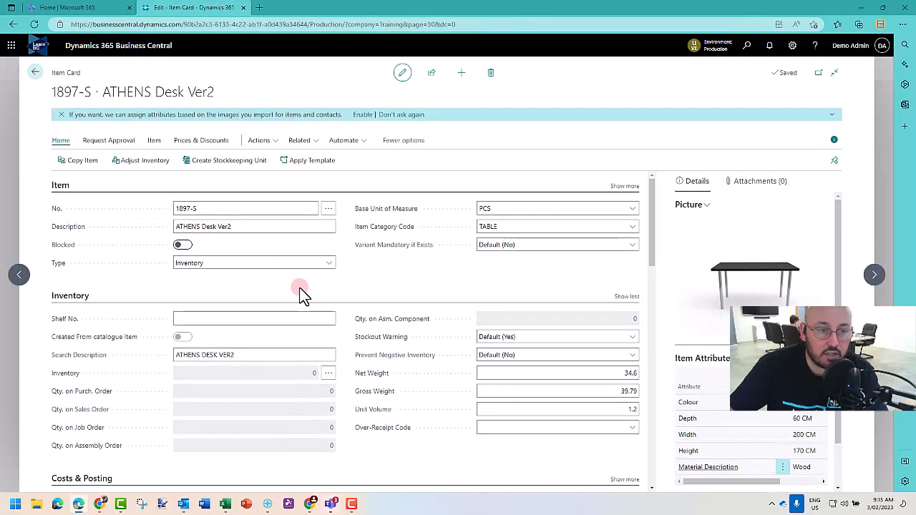